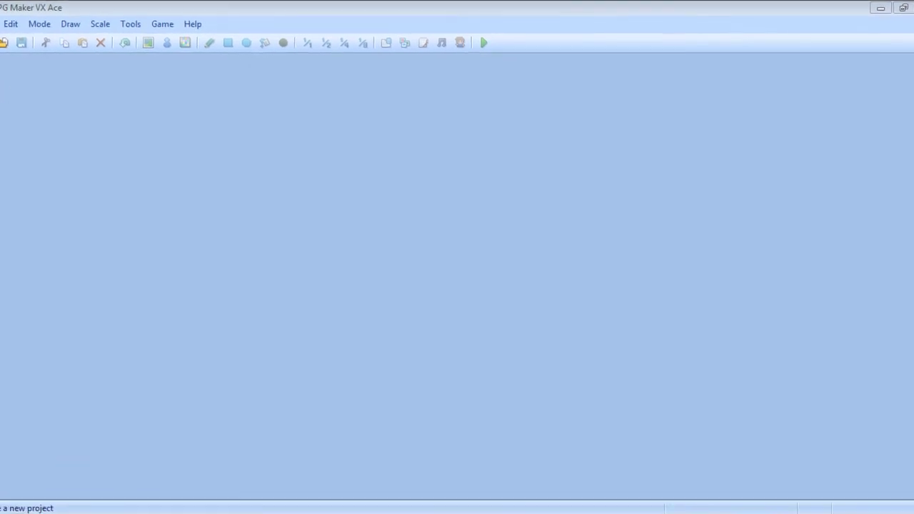
Create a new project named 'Potato and the fox 4'.
click(12, 36)
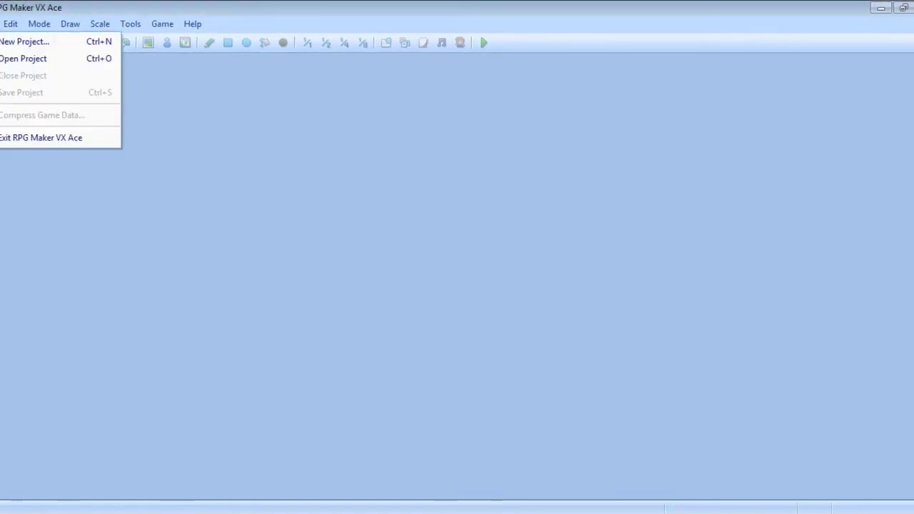
click(24, 43)
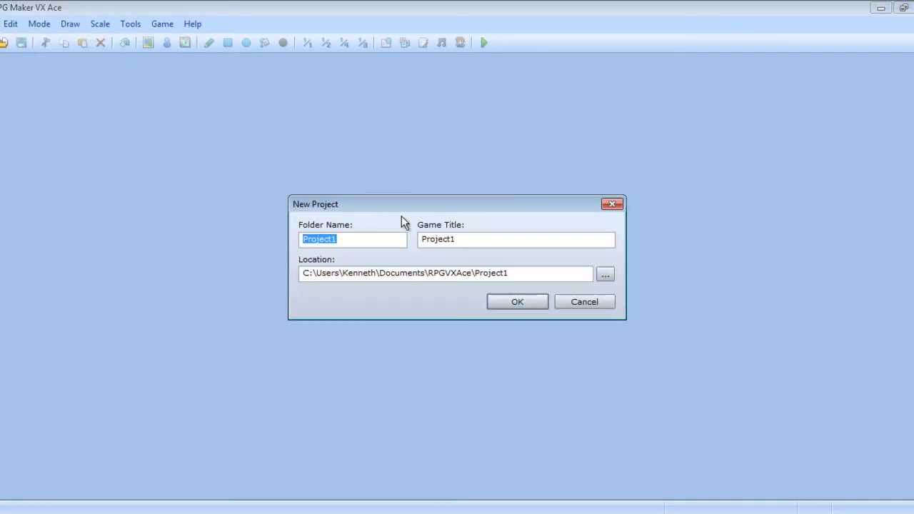
key(BackSpace)
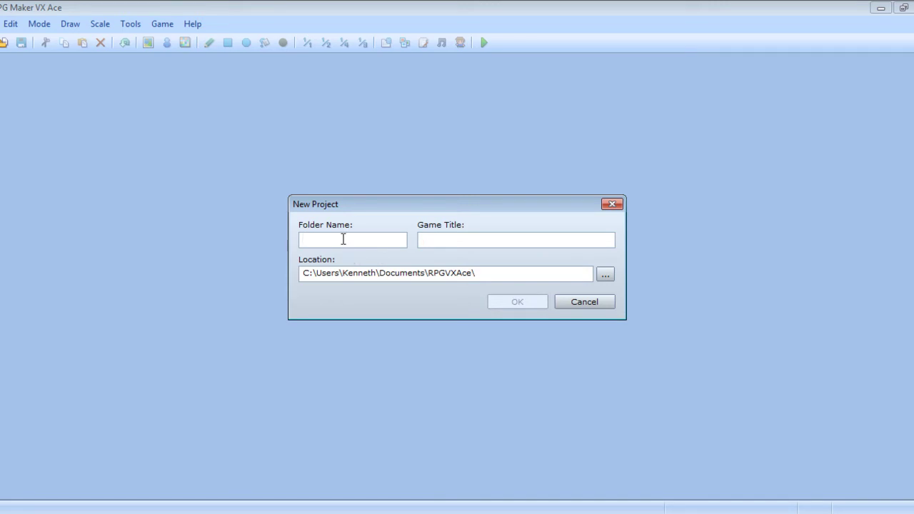
text(B)
key(BackSpace)
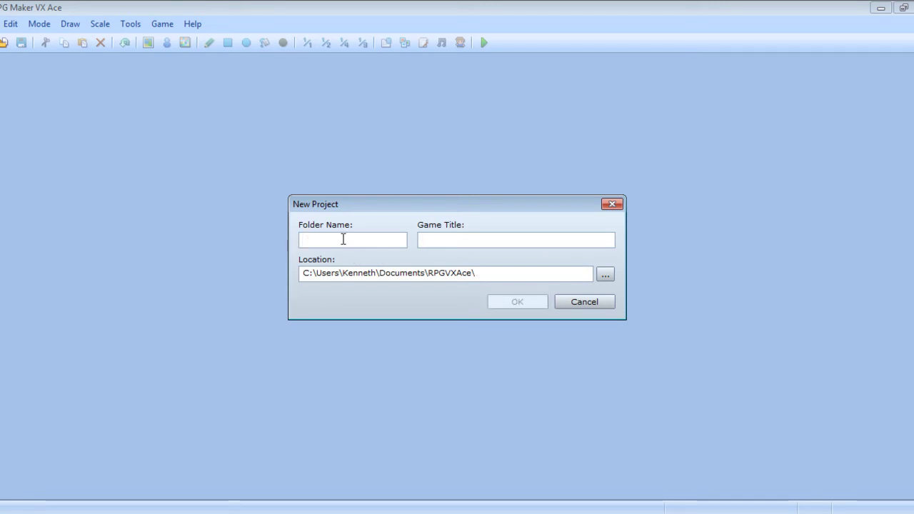
text(Potat)
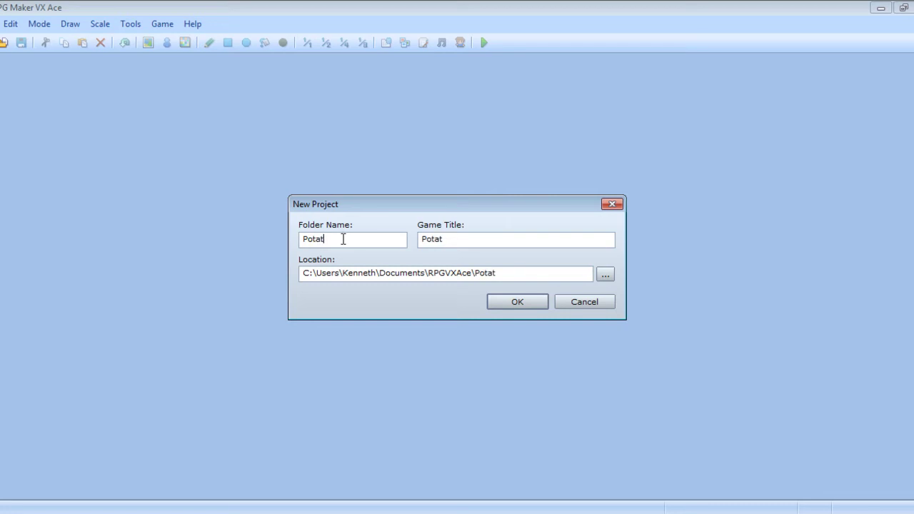
text(o and the fo)
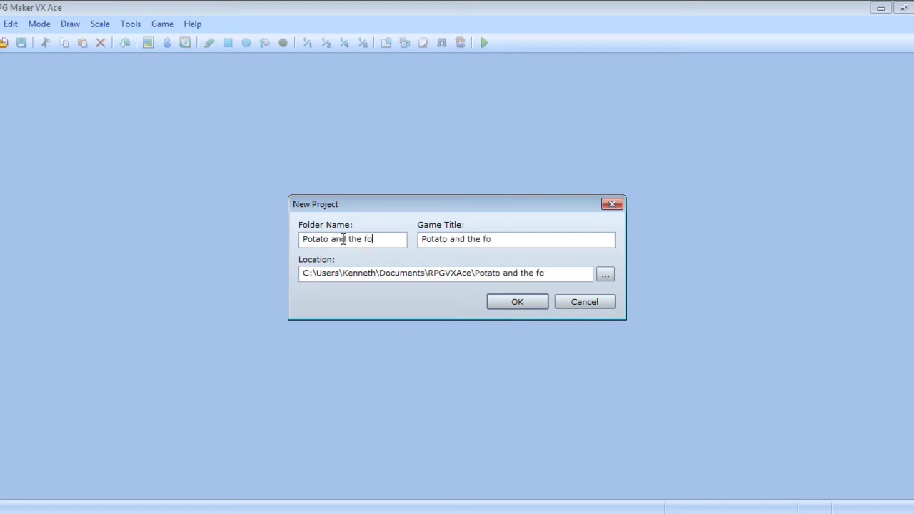
text(r)
key(BackSpace)
click(530, 302)
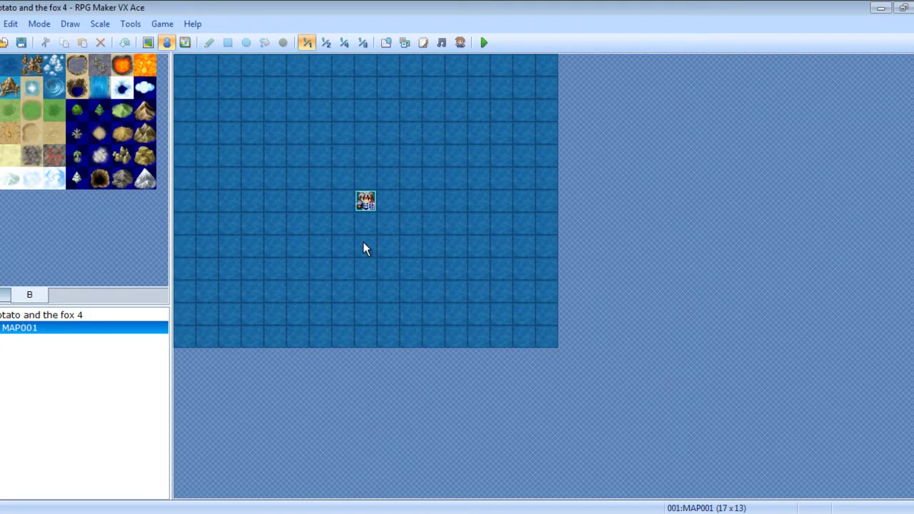
Open the Database and Eric's character graphic selector.
right_click(372, 204)
click(342, 178)
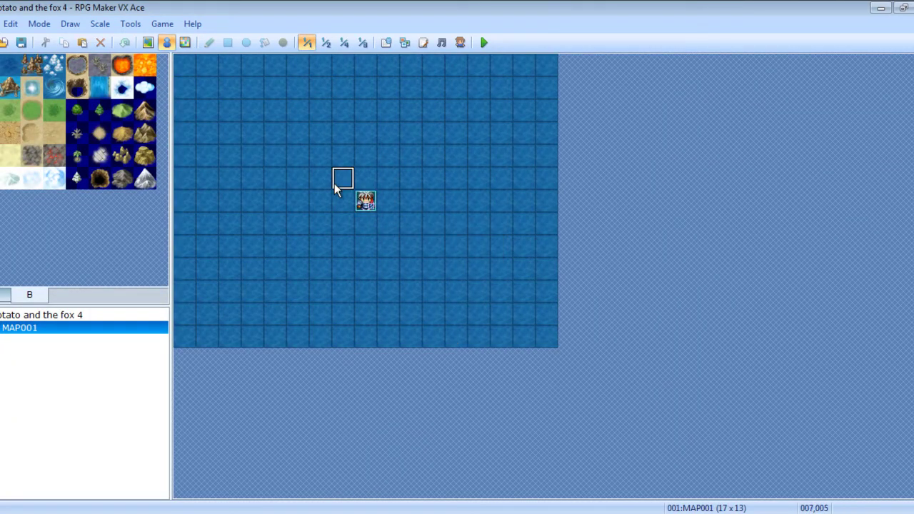
click(384, 42)
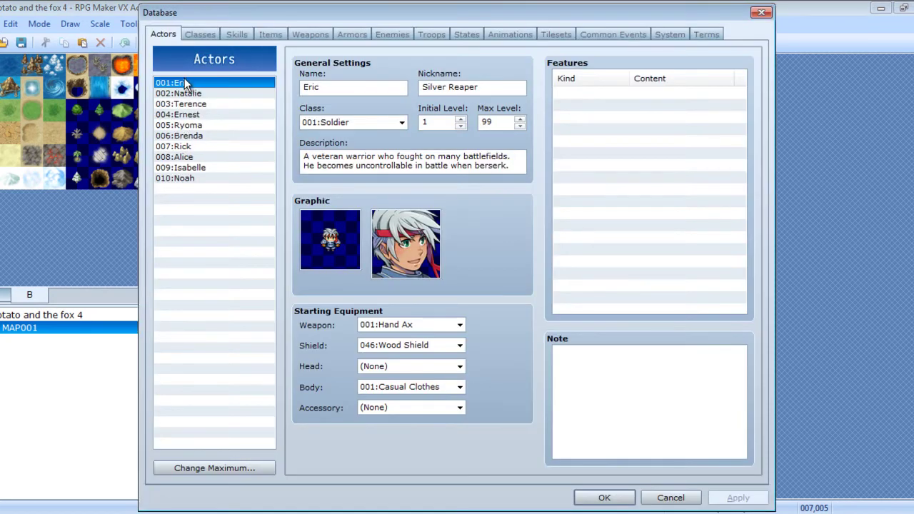
double_click(315, 262)
Preview the object sheets !Switch2, !Switch1, !Other3, !Other2, !Other1 and !Hexagram.
drag(362, 188, 346, 385)
click(296, 368)
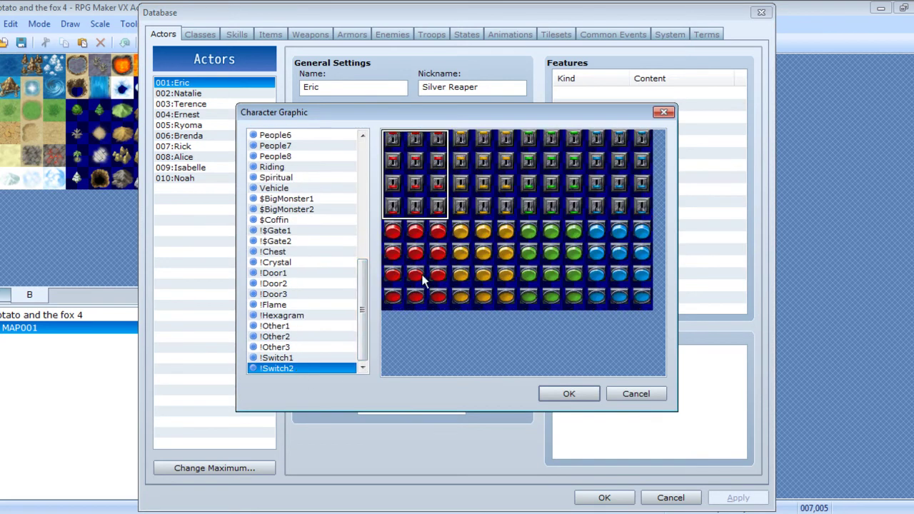
click(287, 358)
click(316, 348)
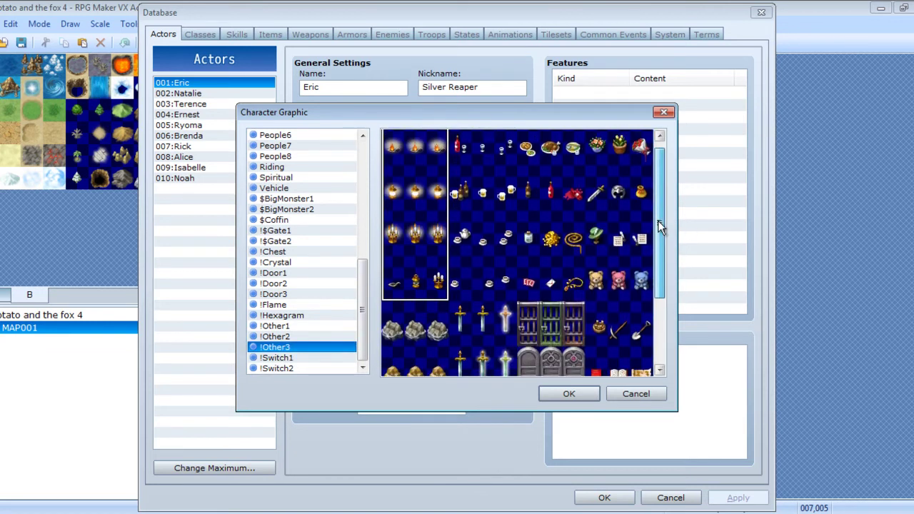
drag(657, 221, 660, 271)
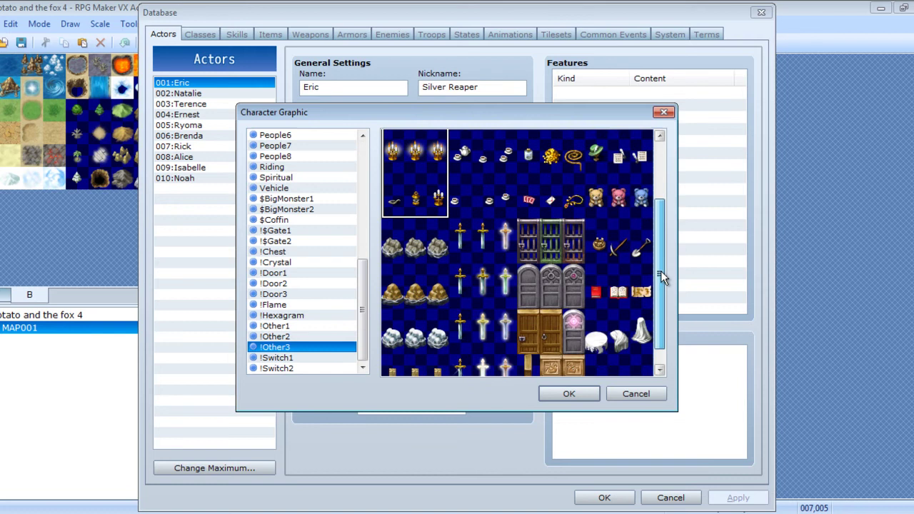
drag(660, 270, 661, 278)
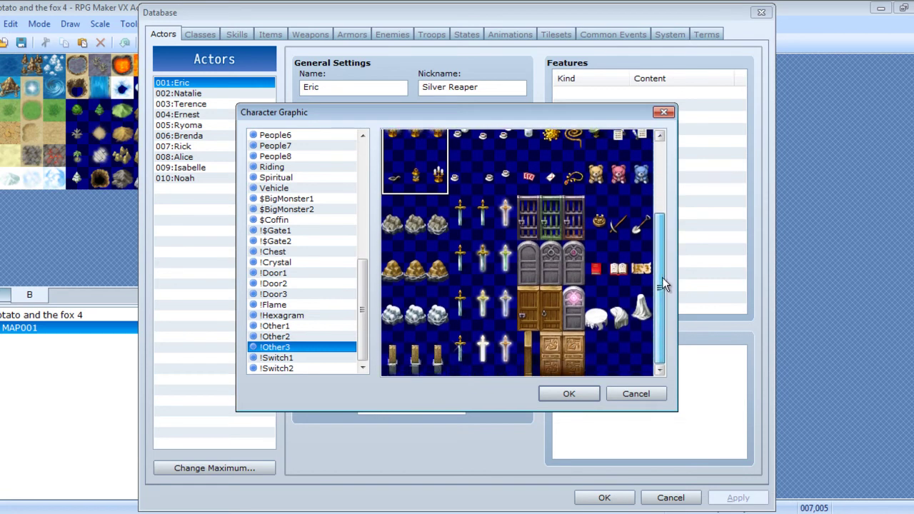
click(287, 337)
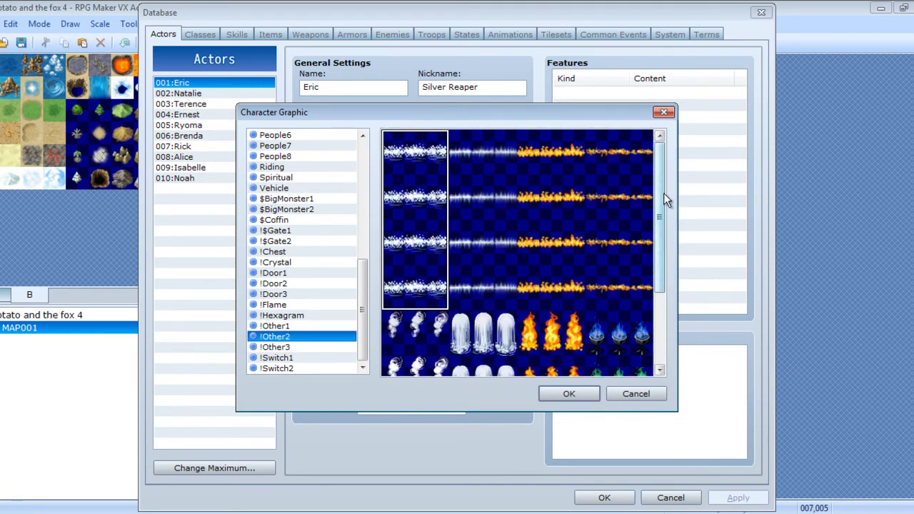
drag(663, 193, 666, 274)
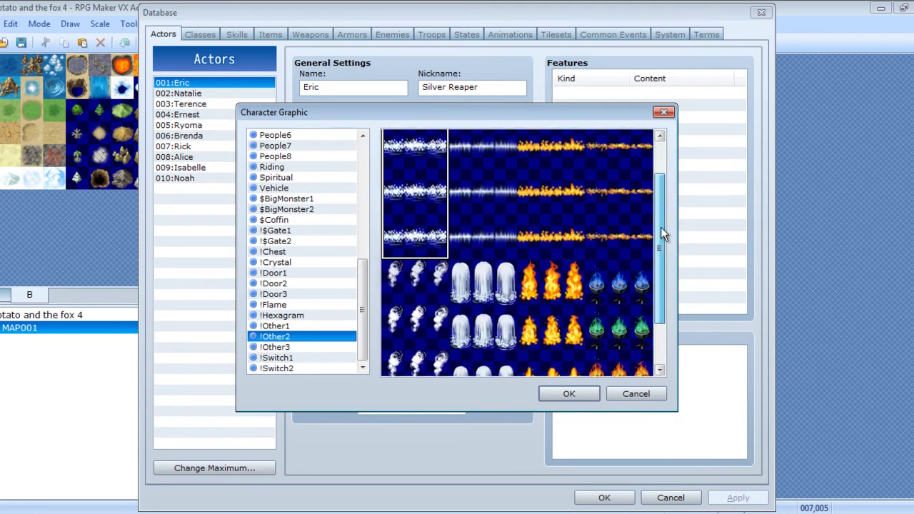
click(344, 326)
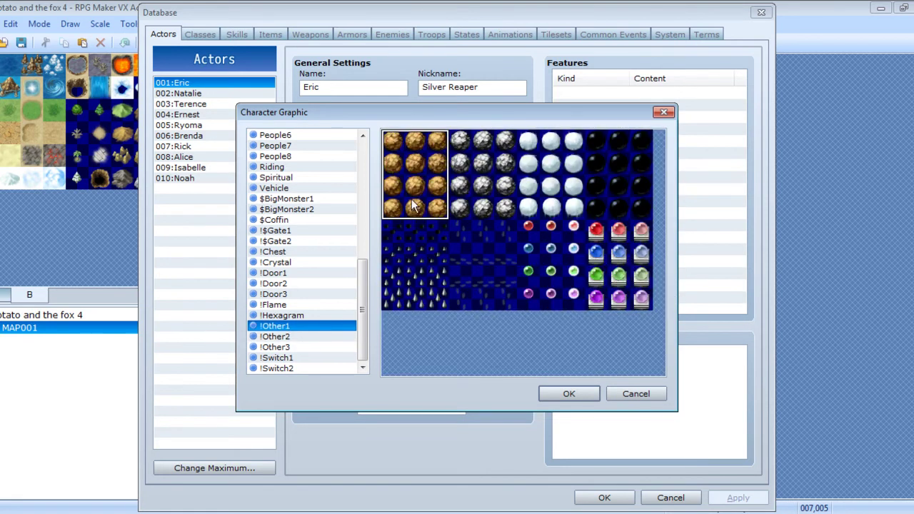
click(294, 316)
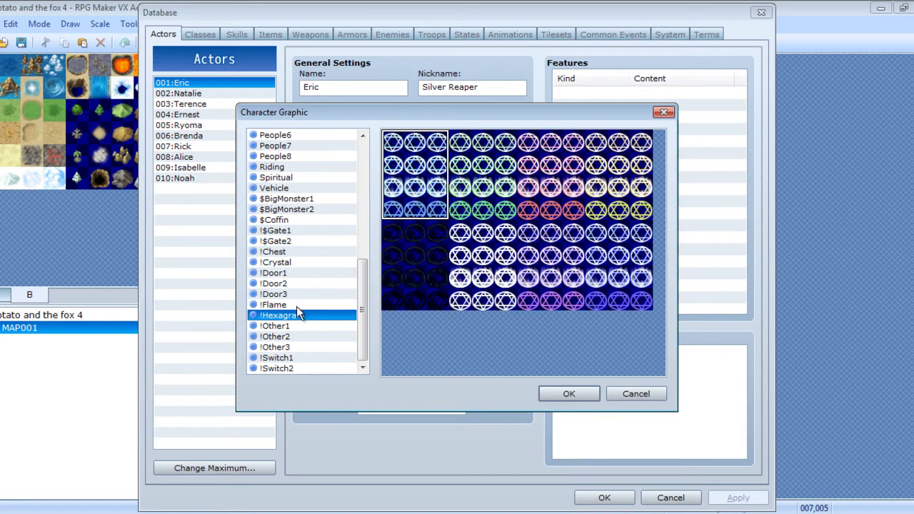
Browse up through !Crystal, $BigMonster1 and Evil sheets to the Animal sprite sheet.
click(295, 305)
click(294, 284)
click(289, 261)
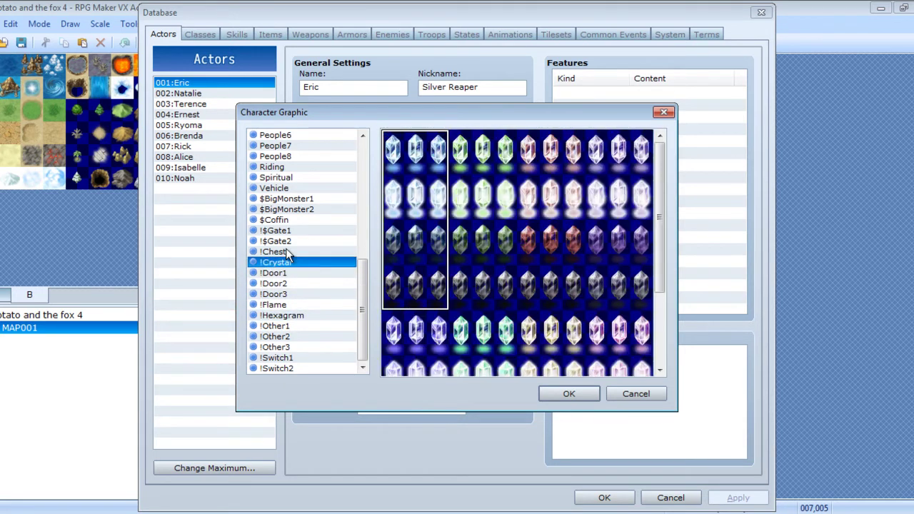
click(286, 231)
click(284, 199)
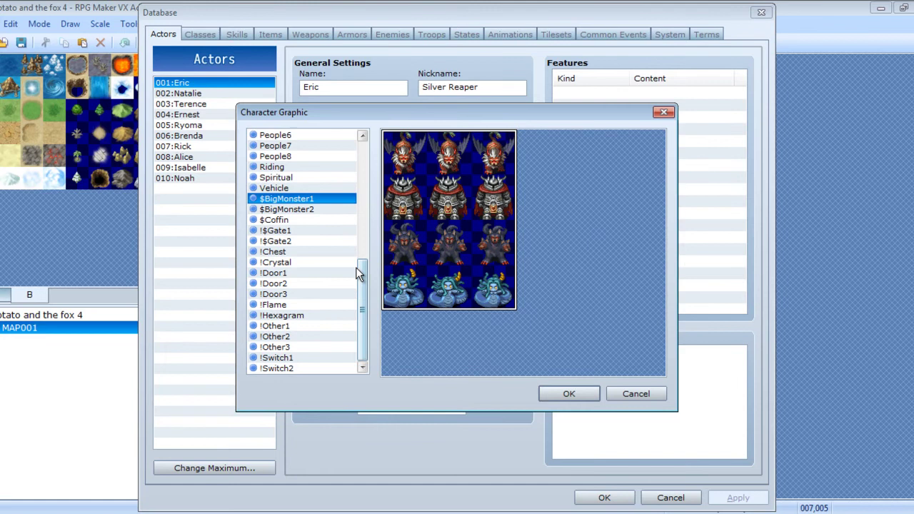
drag(359, 274, 369, 199)
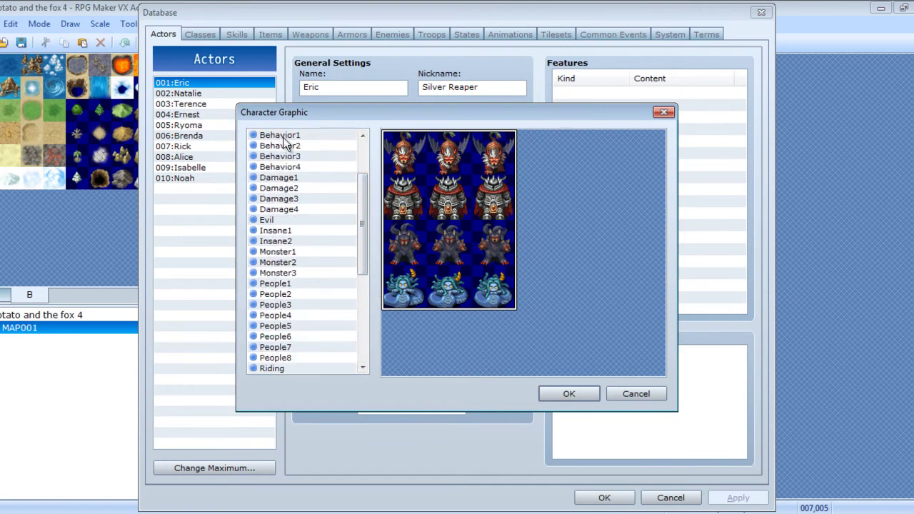
click(354, 221)
drag(361, 223, 363, 180)
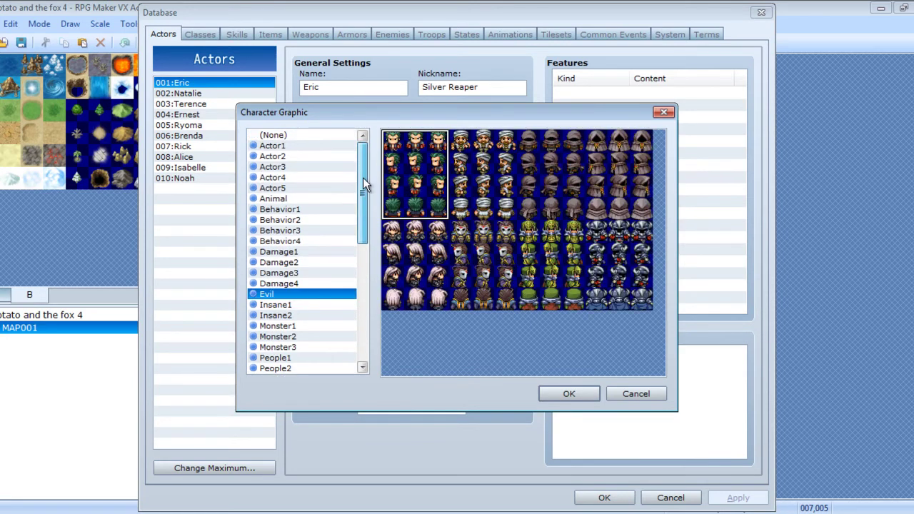
click(306, 200)
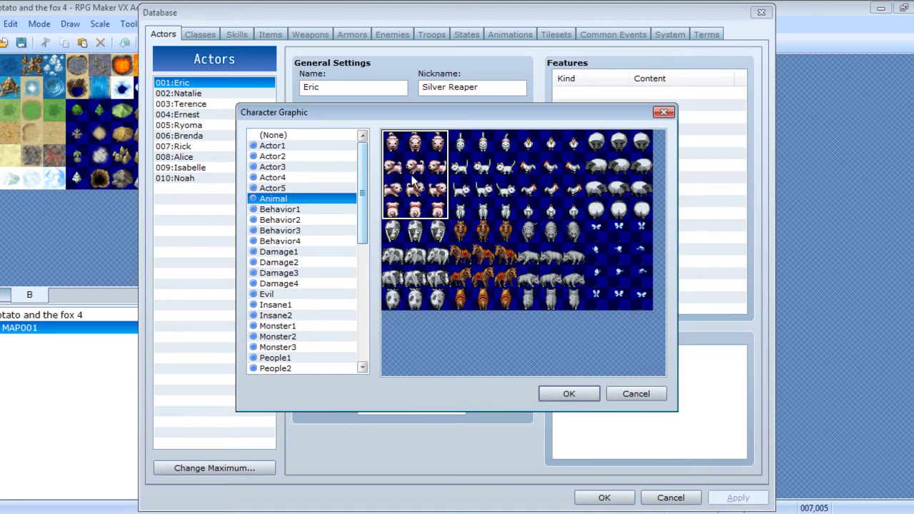
Confirm the pig sprite and set Eric's face to the hooded Evil-set face.
click(561, 393)
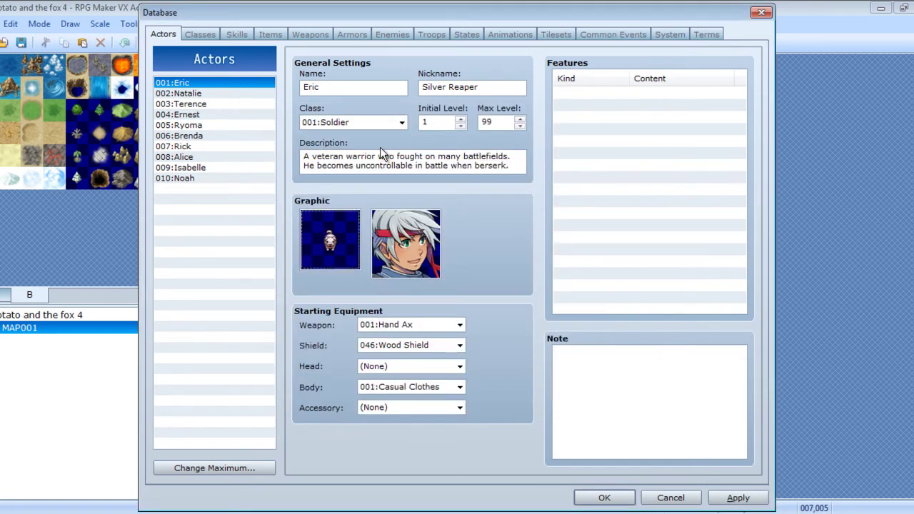
double_click(415, 251)
click(279, 146)
click(281, 156)
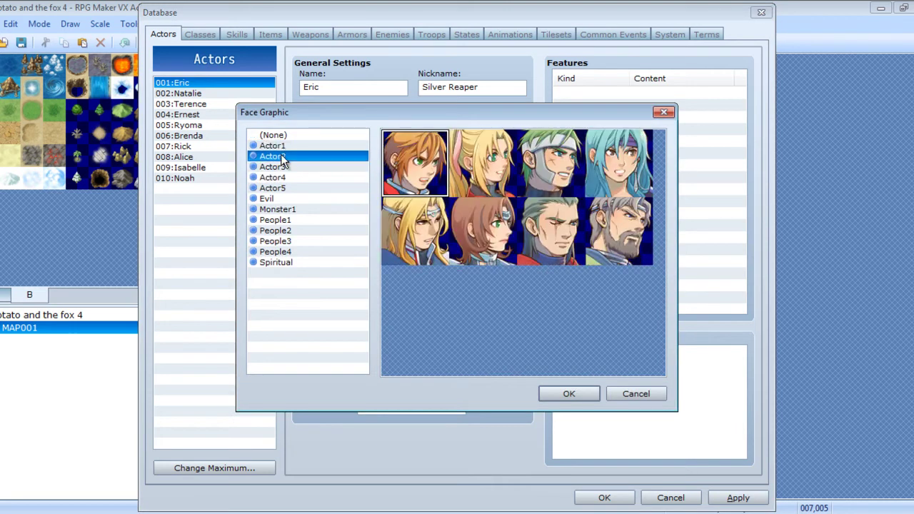
click(277, 167)
click(282, 209)
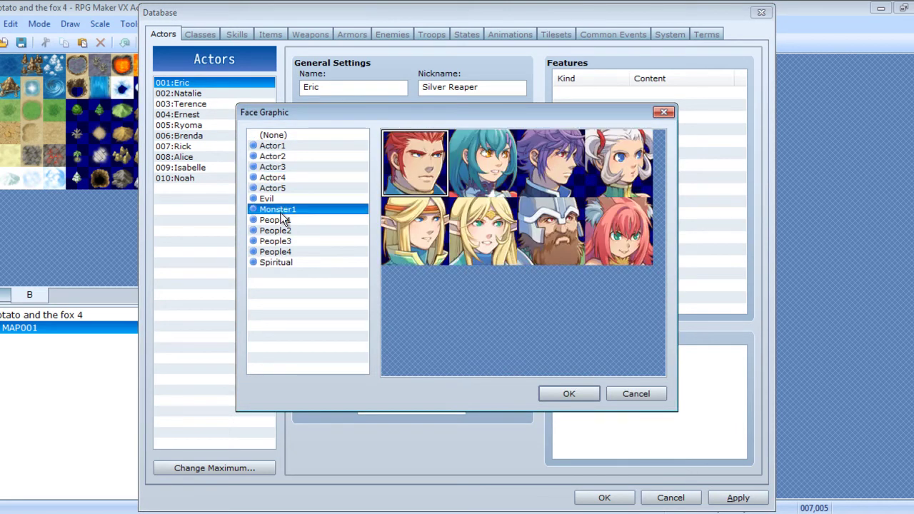
click(267, 199)
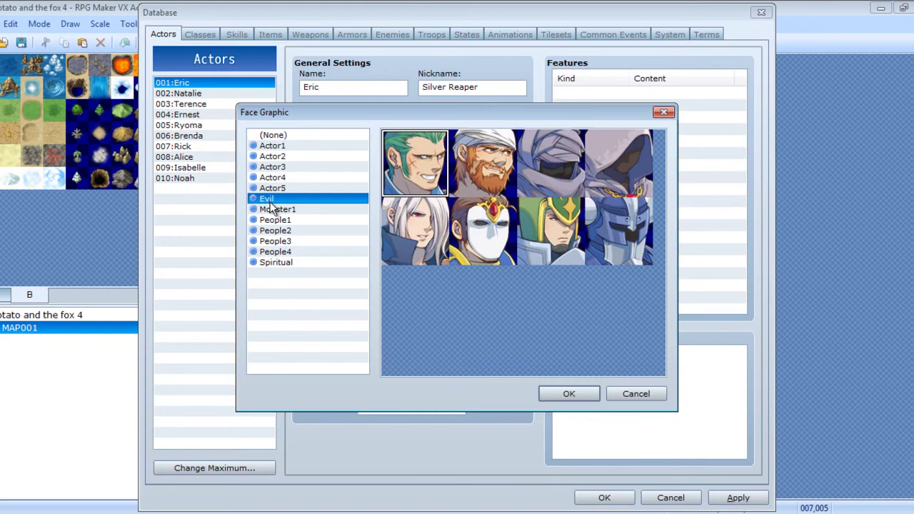
click(614, 150)
double_click(613, 151)
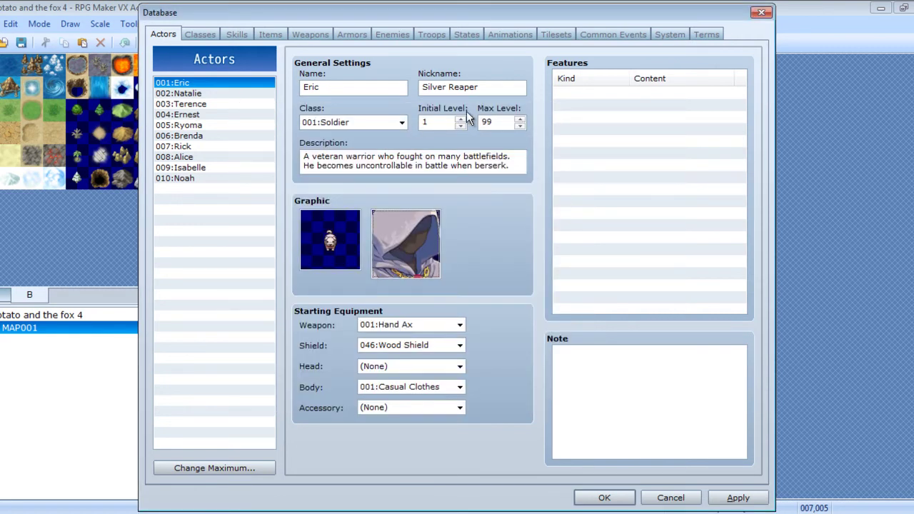
Clear the name Eric, set nickname to DAWG and class to Thief.
double_click(379, 87)
key(BackSpace)
text(Potato)
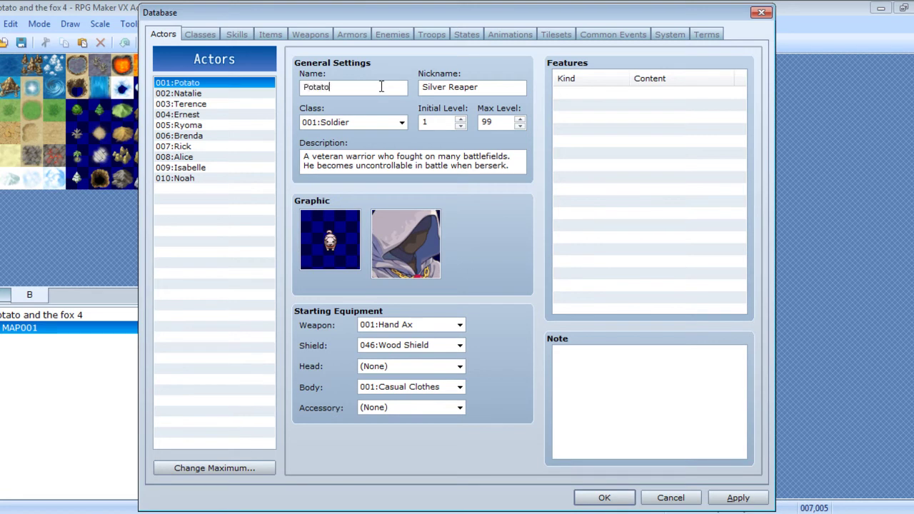
drag(478, 86, 448, 87)
key(BackSpace)
text(DAWG)
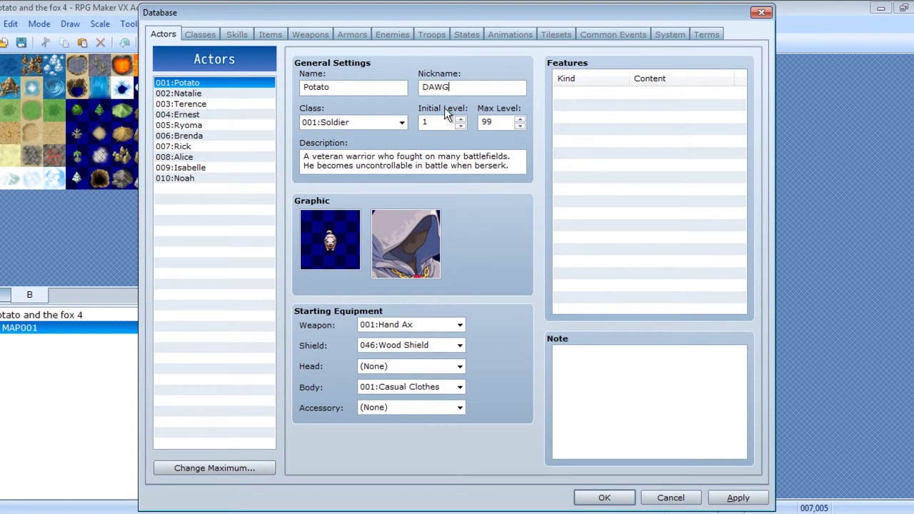
click(401, 122)
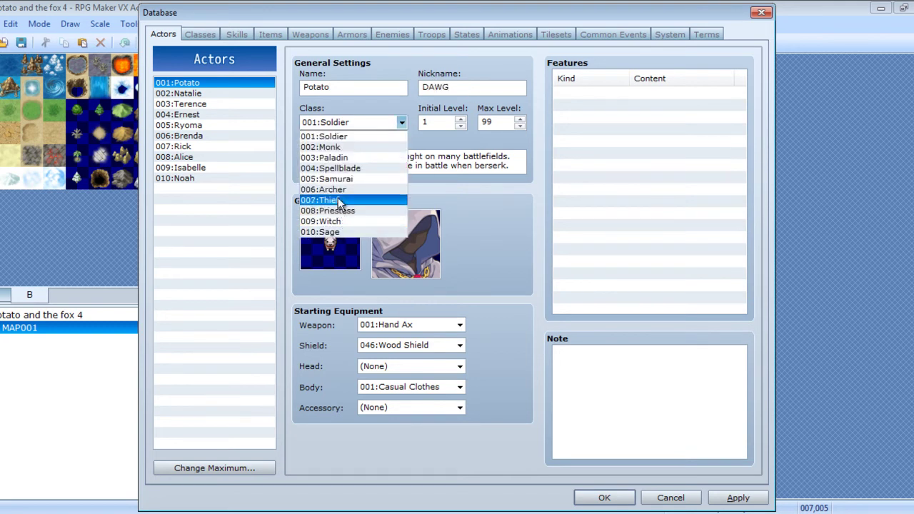
click(332, 200)
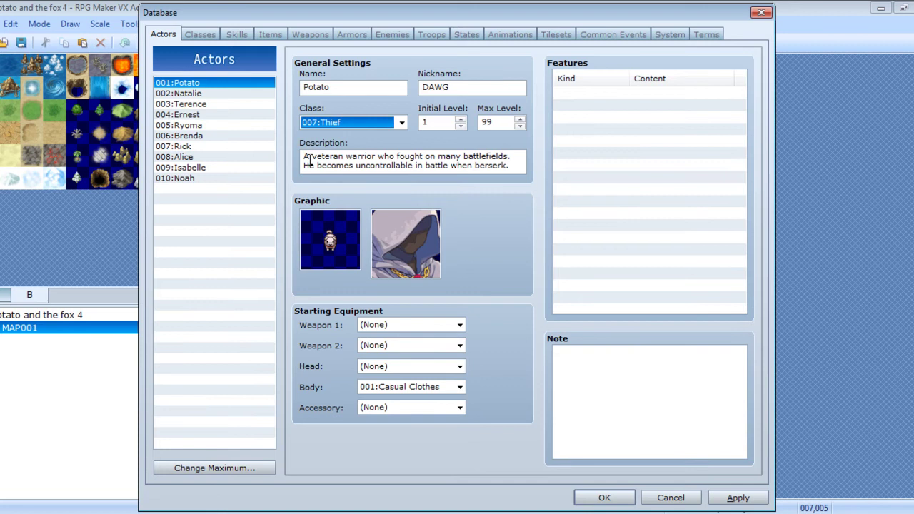
Replace the description with the thief-inside-a-potato text, split over two lines.
drag(302, 161, 465, 194)
key(BackSpace)
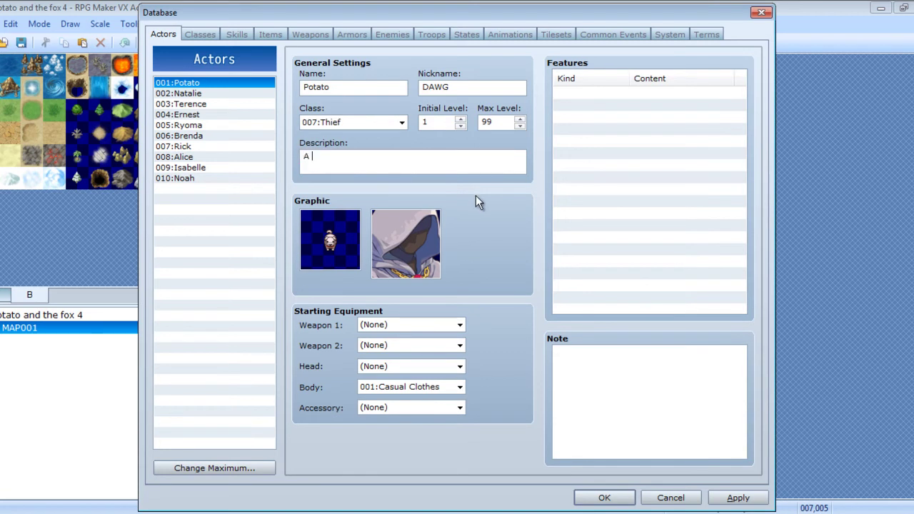
text(thieg)
text(f ins)
text(ide the bo)
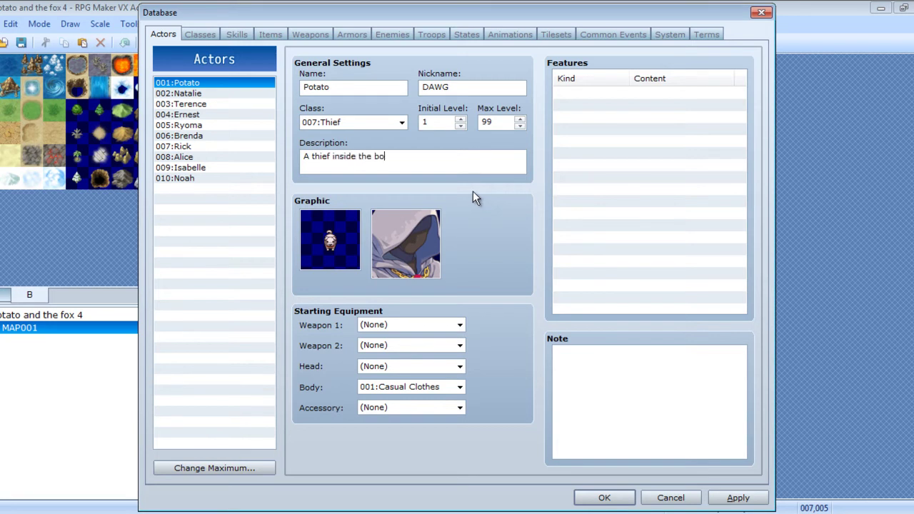
text(dy of a )
text(human inside )
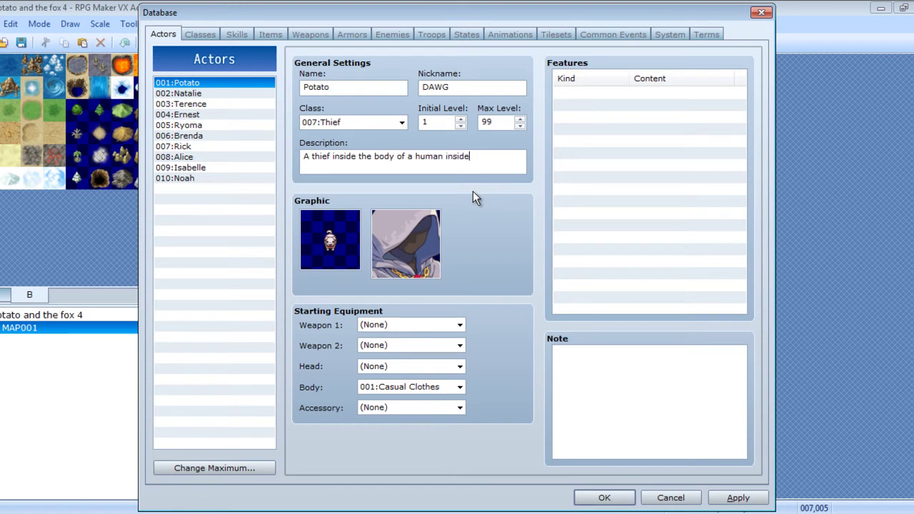
text(the body of a)
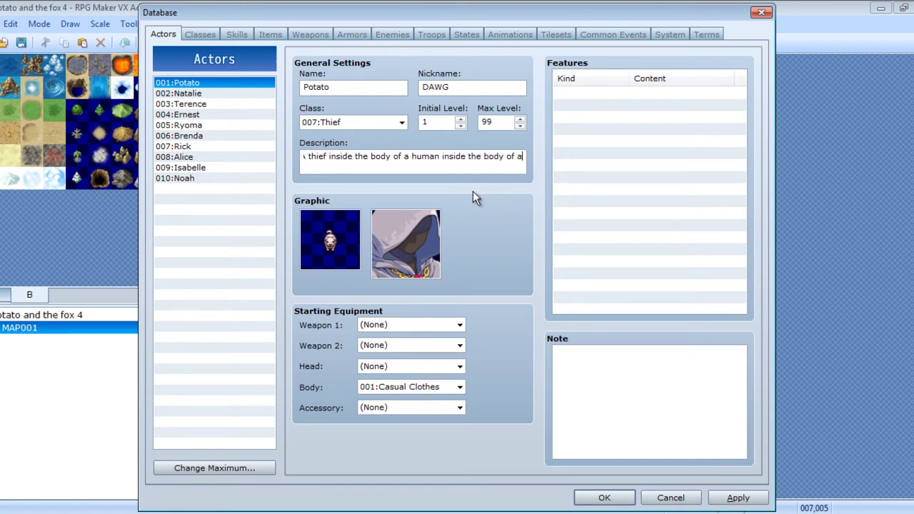
text( dog)
text( i)
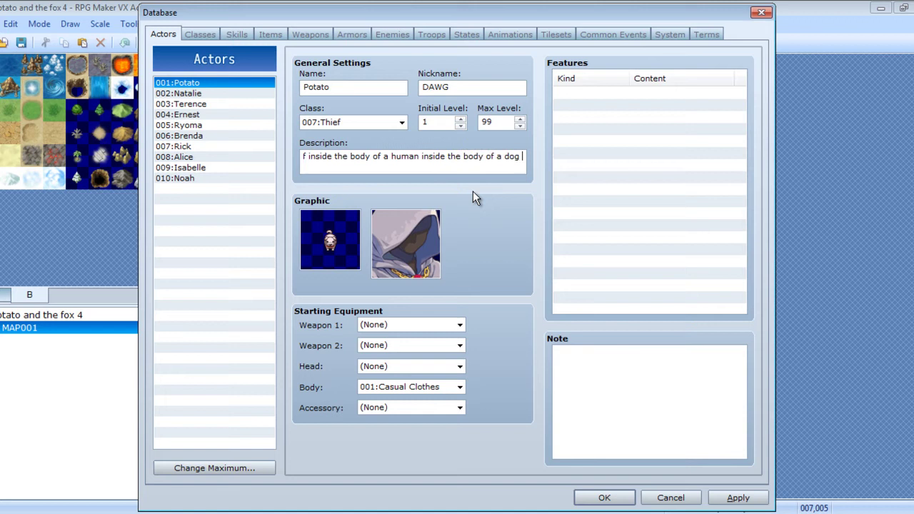
text(nside the b)
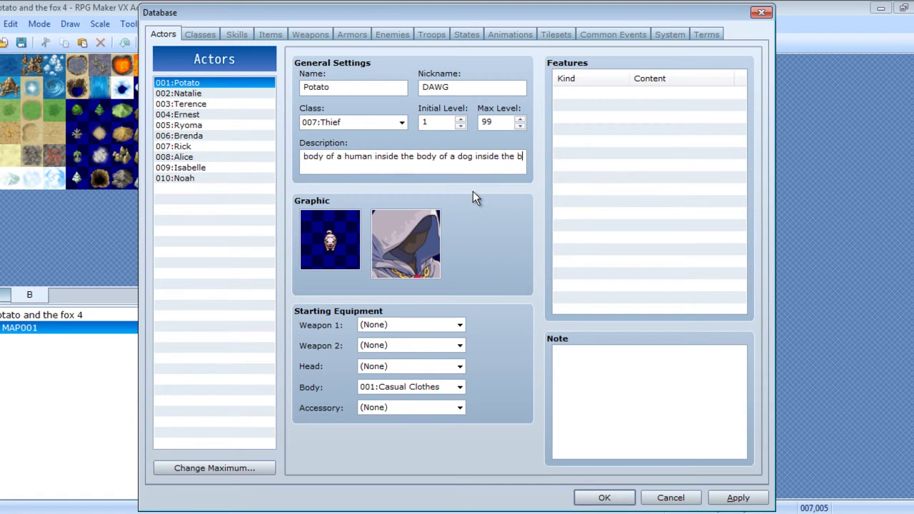
text(ody of a pot)
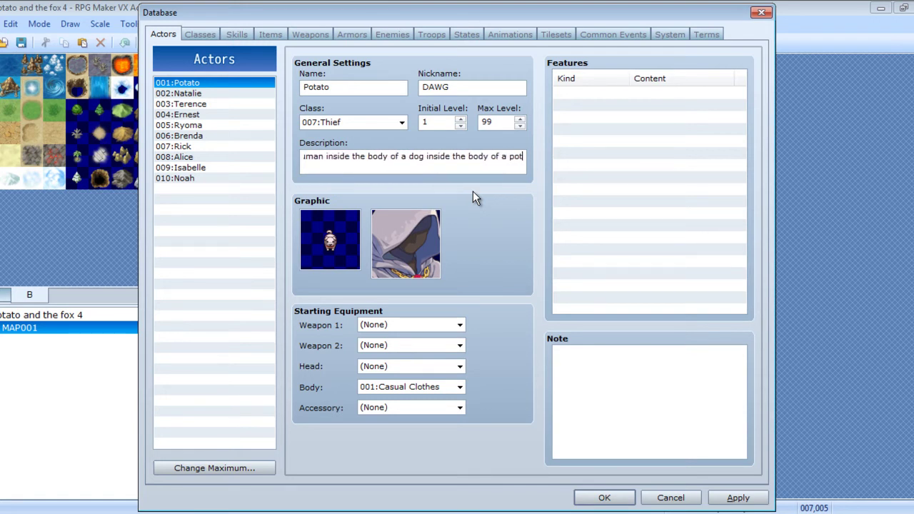
text(ato!)
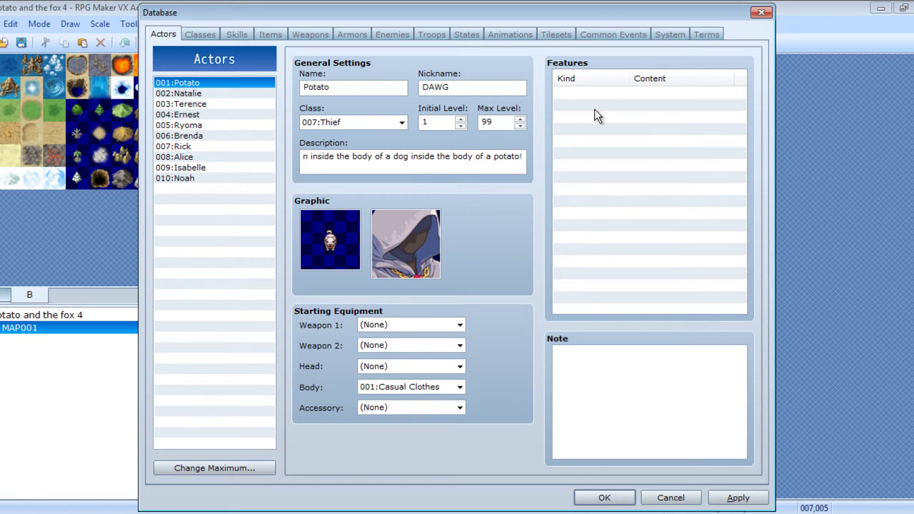
drag(520, 160, 229, 149)
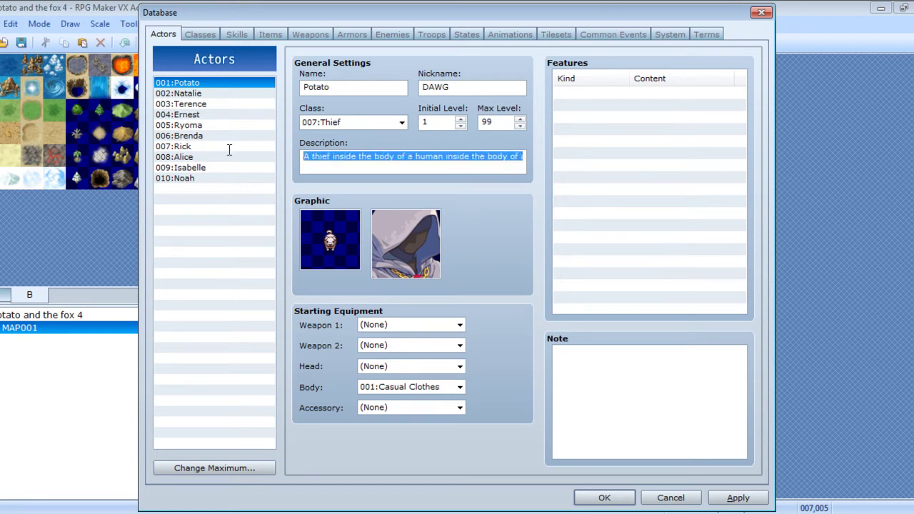
click(372, 163)
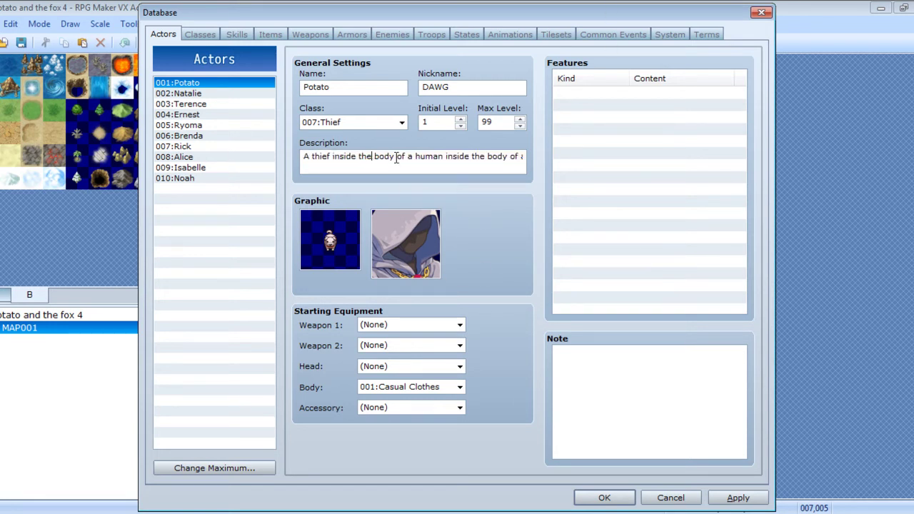
click(508, 157)
key(Return)
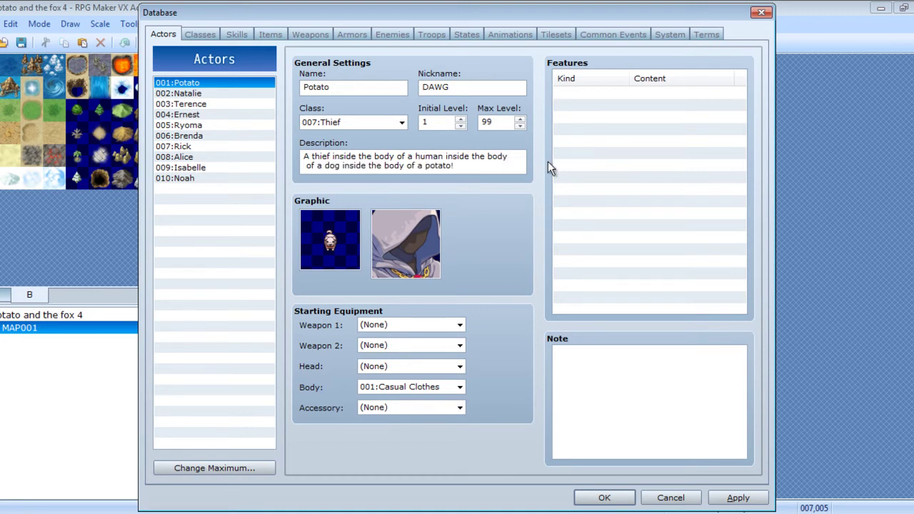
drag(304, 156, 481, 177)
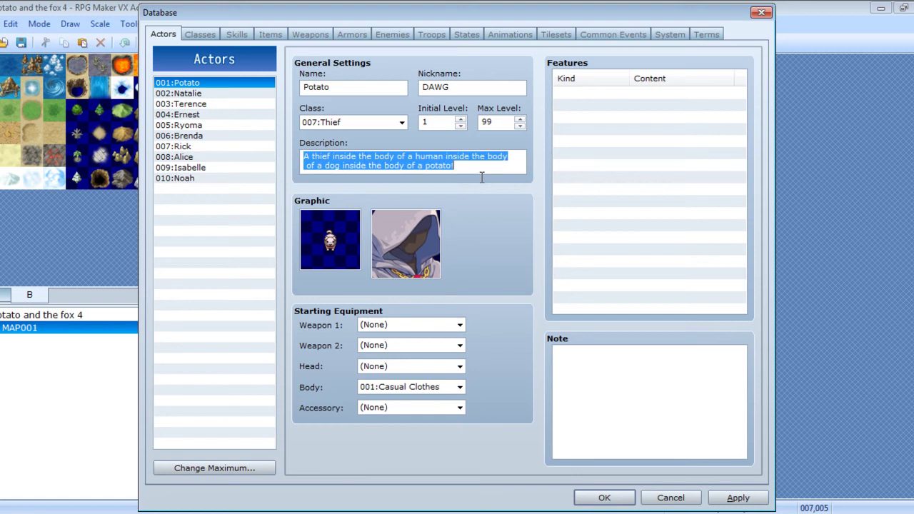
click(465, 167)
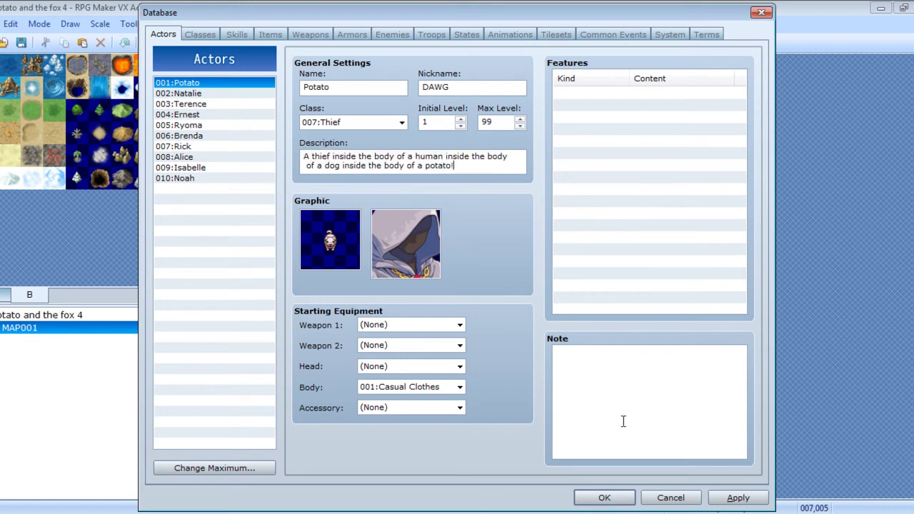
Save the database and set MAP001's tileset to 002:Exterior.
click(603, 498)
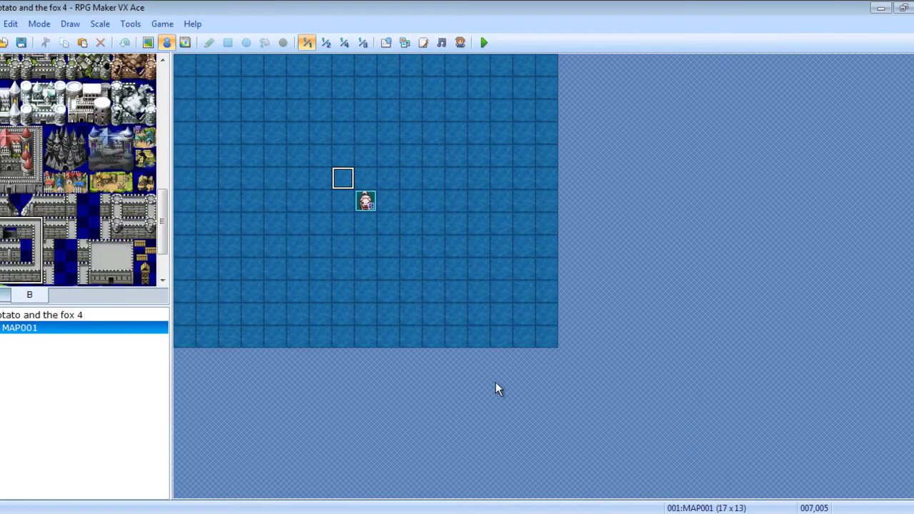
right_click(77, 330)
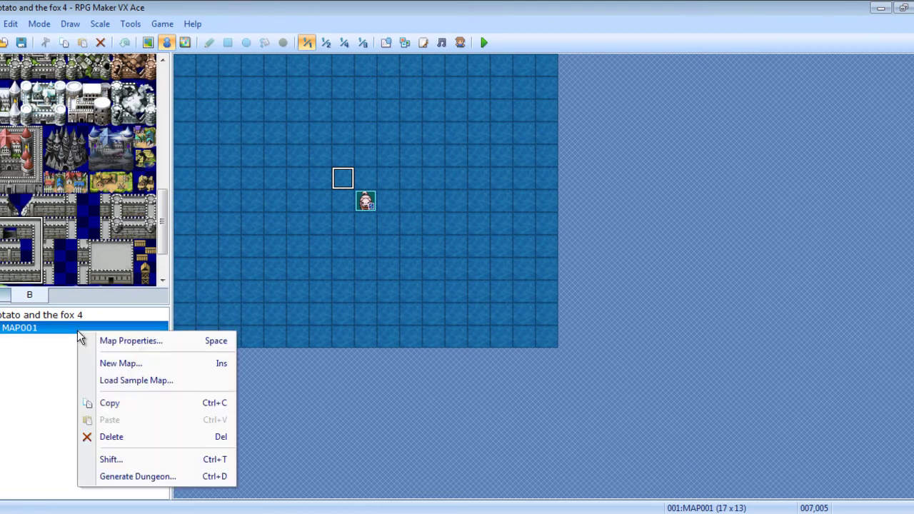
click(136, 341)
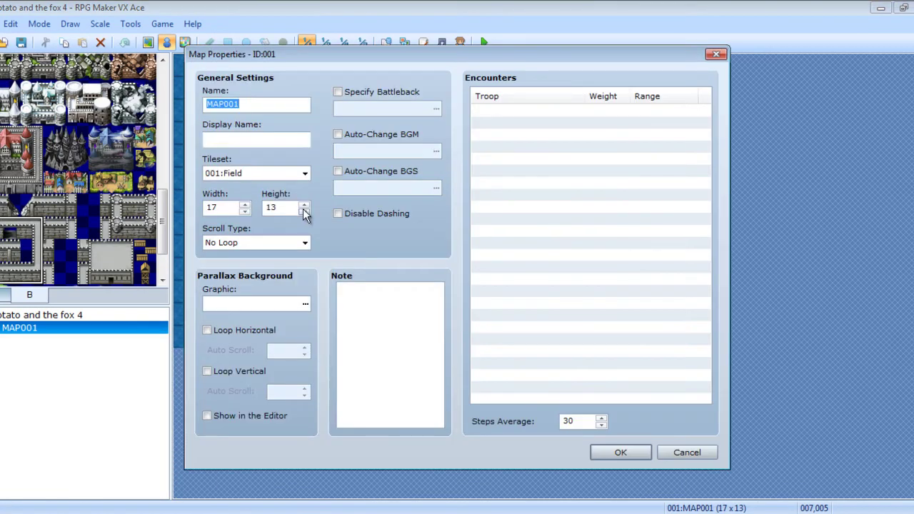
click(304, 173)
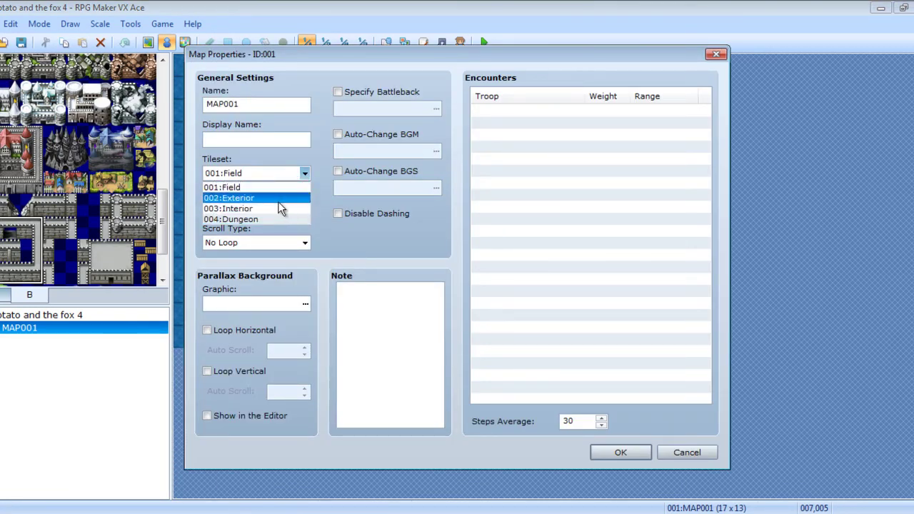
click(278, 198)
click(603, 452)
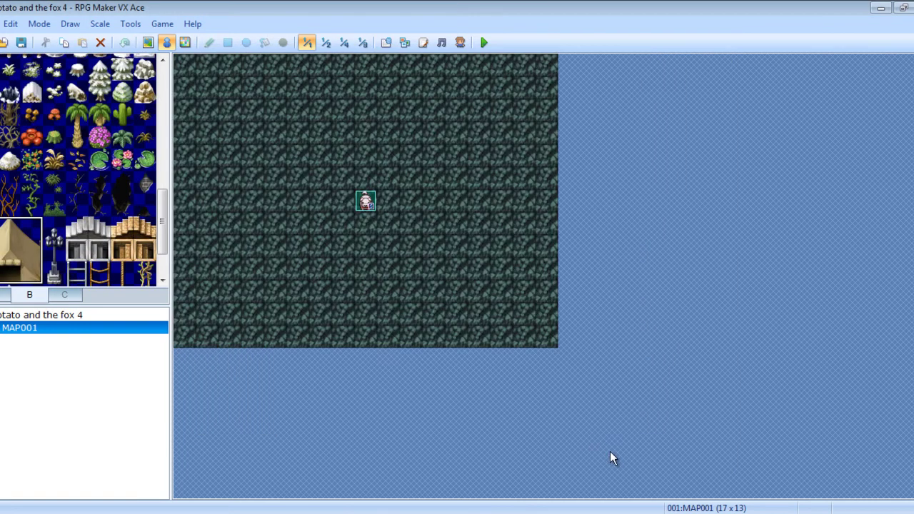
Paint all of MAP001 with the green grass tile using pencil and rectangle tools.
mouse_move(161, 236)
mouse_down()
mouse_move(148, 130)
mouse_move(151, 276)
mouse_up()
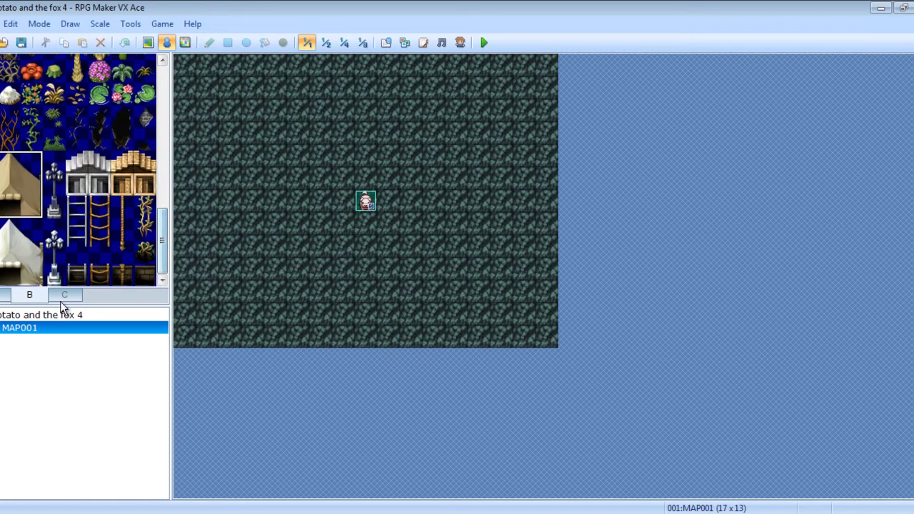
click(2, 295)
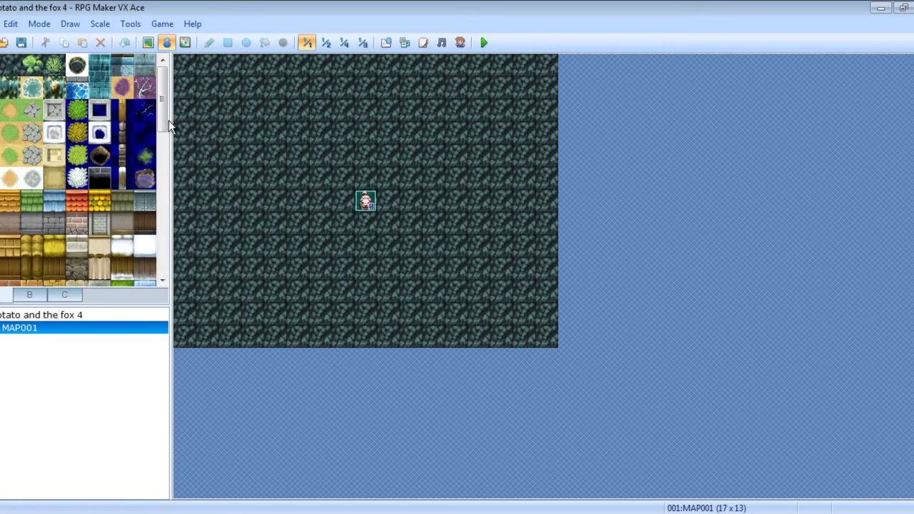
drag(170, 126, 170, 236)
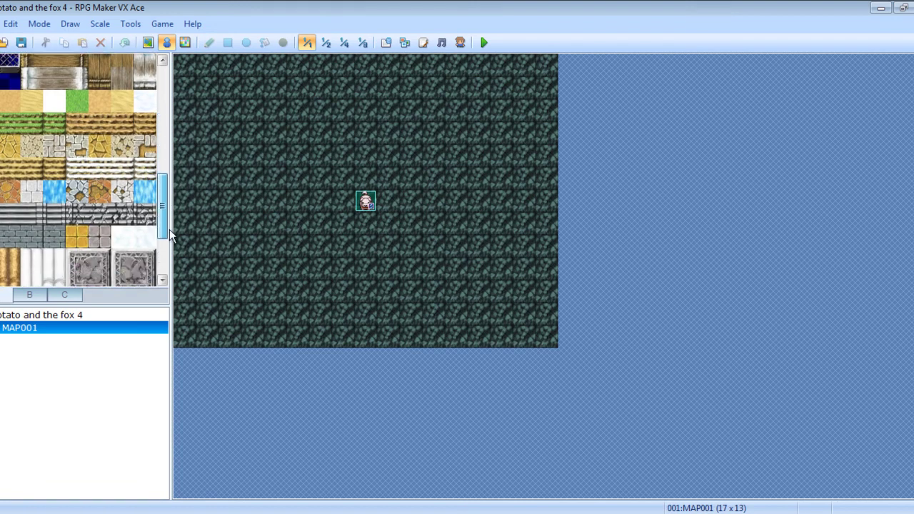
drag(170, 236, 158, 142)
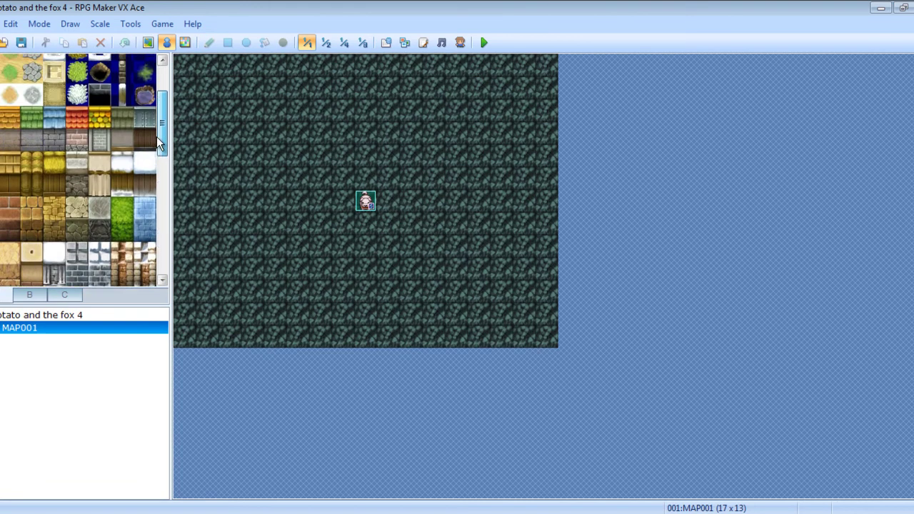
click(122, 211)
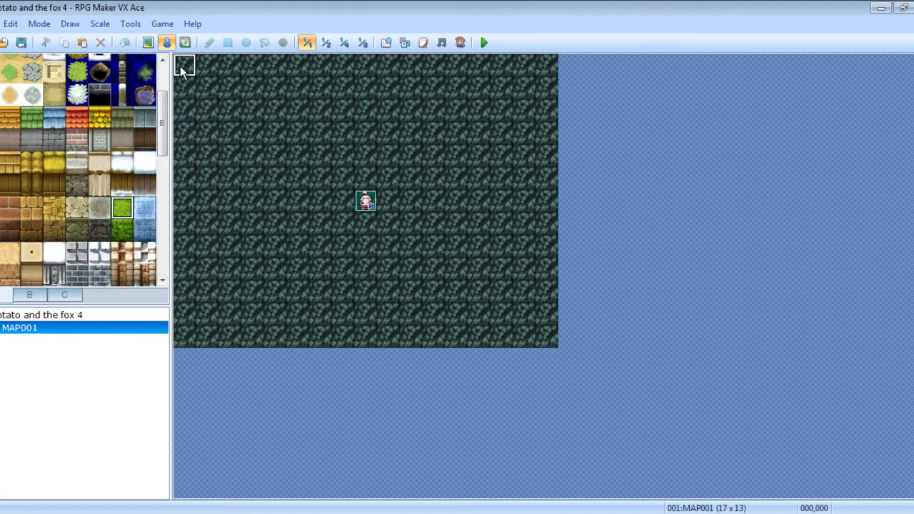
click(148, 42)
drag(220, 75, 303, 161)
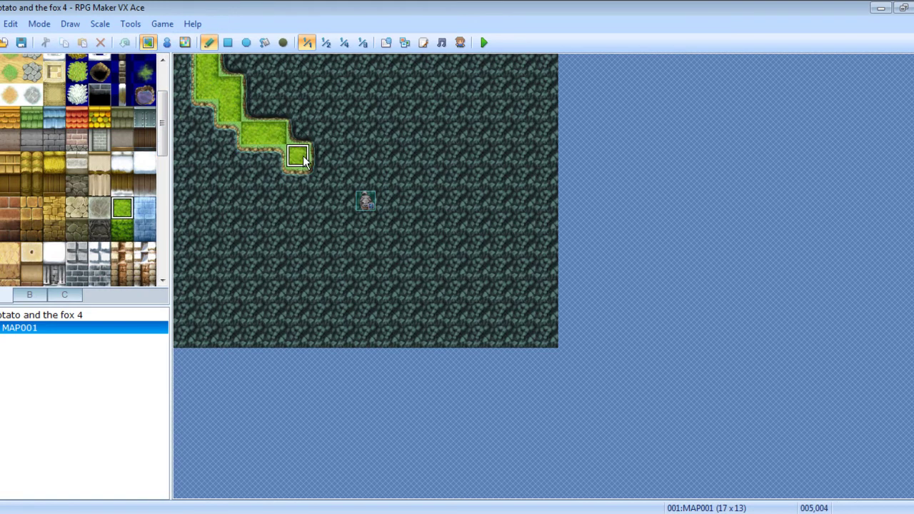
mouse_move(203, 72)
mouse_down()
mouse_move(179, 86)
mouse_move(193, 126)
mouse_move(185, 342)
mouse_move(367, 336)
mouse_up()
click(228, 42)
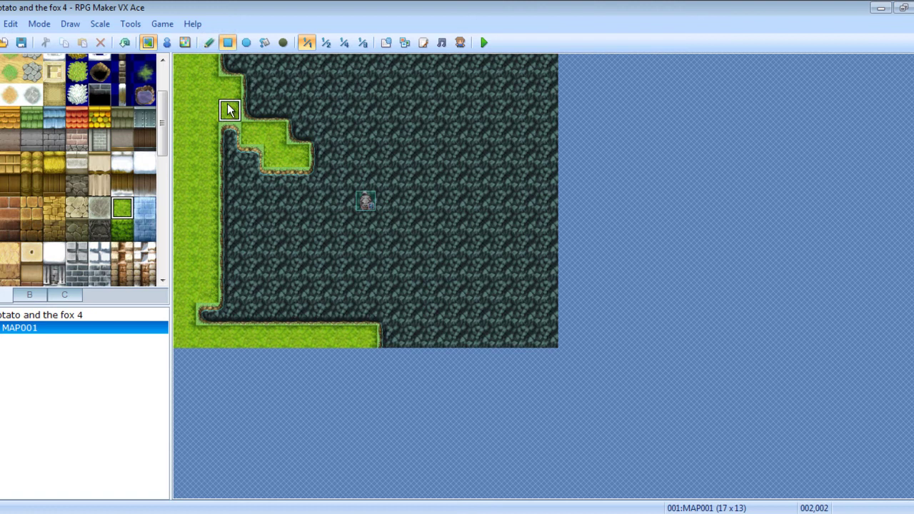
mouse_move(230, 107)
mouse_down()
mouse_move(225, 74)
mouse_move(461, 176)
mouse_move(613, 367)
mouse_up()
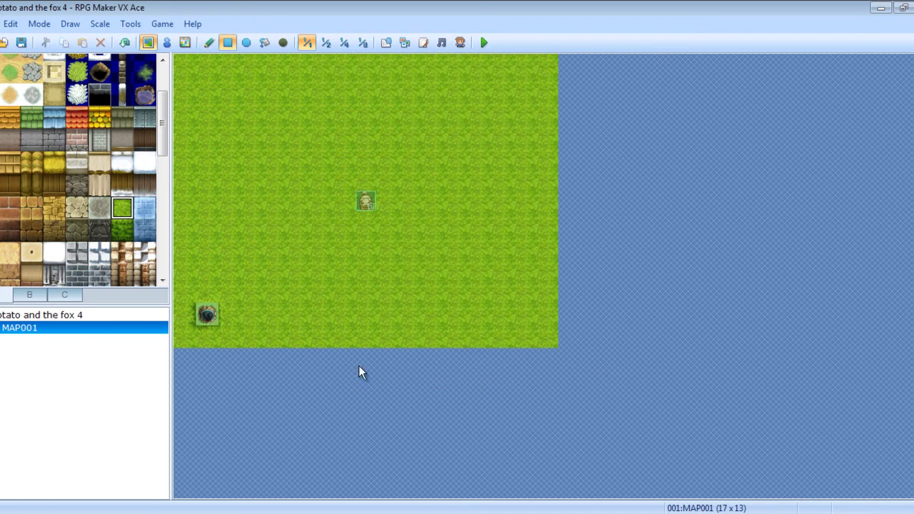
Fill MAP001's left and right sides with the large tree block, leaving a central grass path.
click(205, 313)
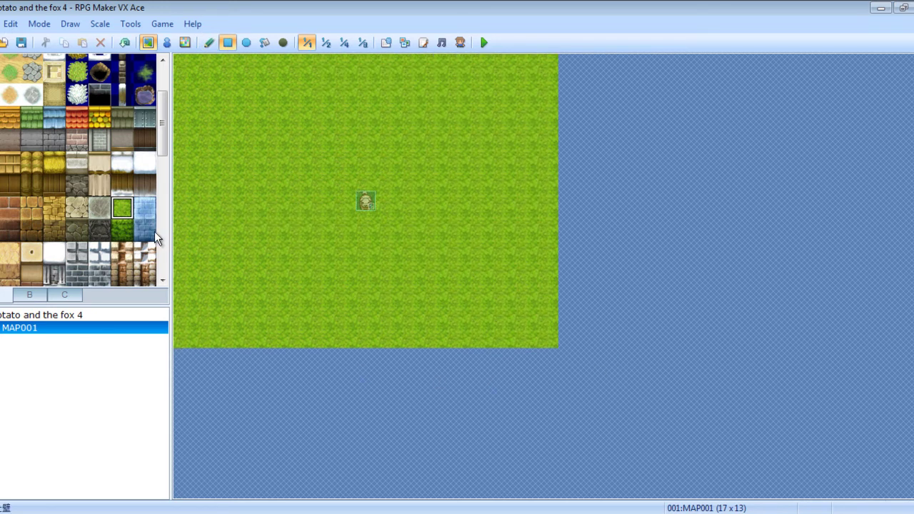
click(32, 296)
scroll(161, 179, down, 3)
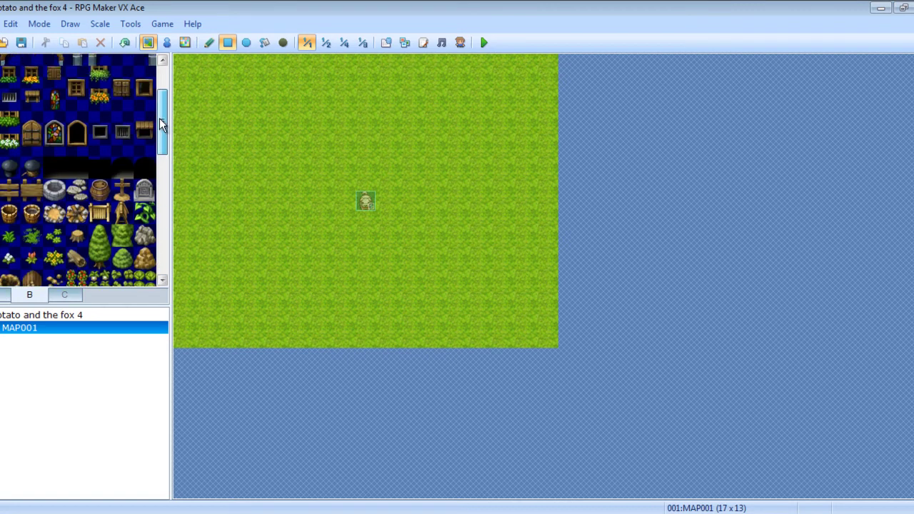
drag(160, 123, 159, 168)
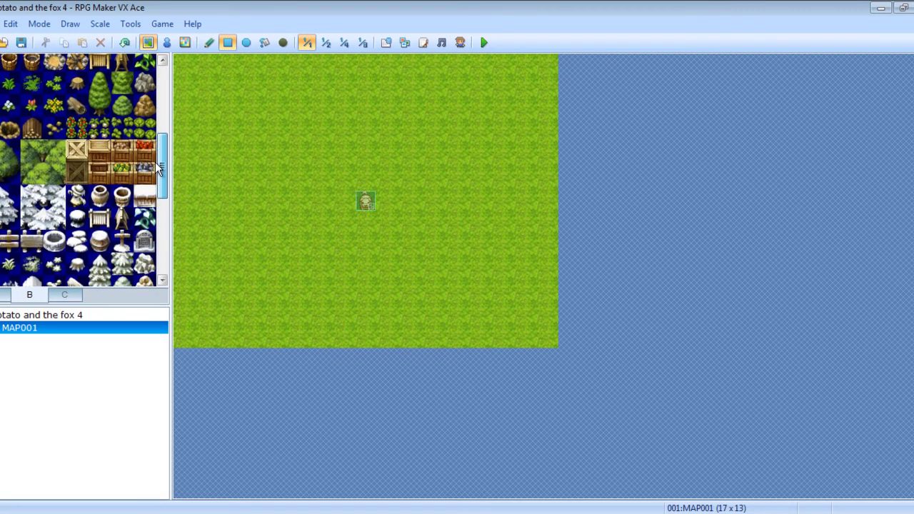
drag(32, 150, 63, 182)
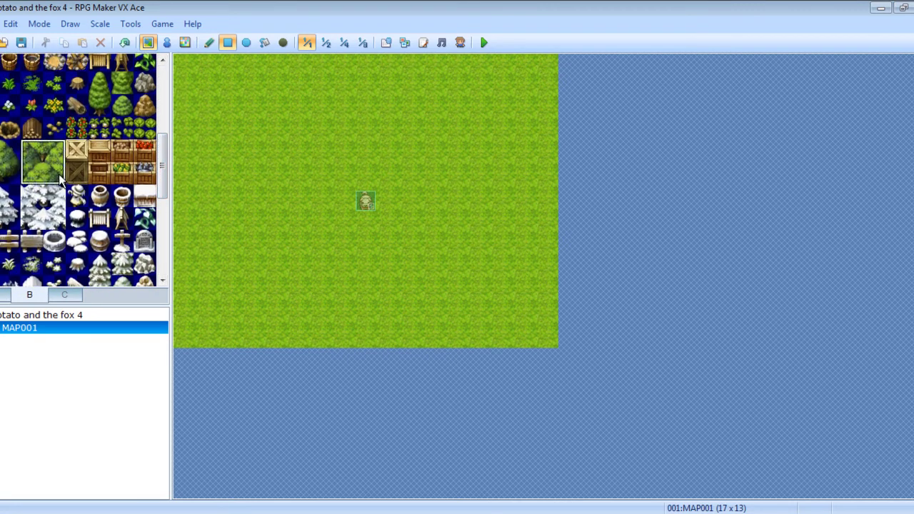
mouse_move(182, 60)
mouse_down()
mouse_move(218, 305)
mouse_move(277, 354)
mouse_up()
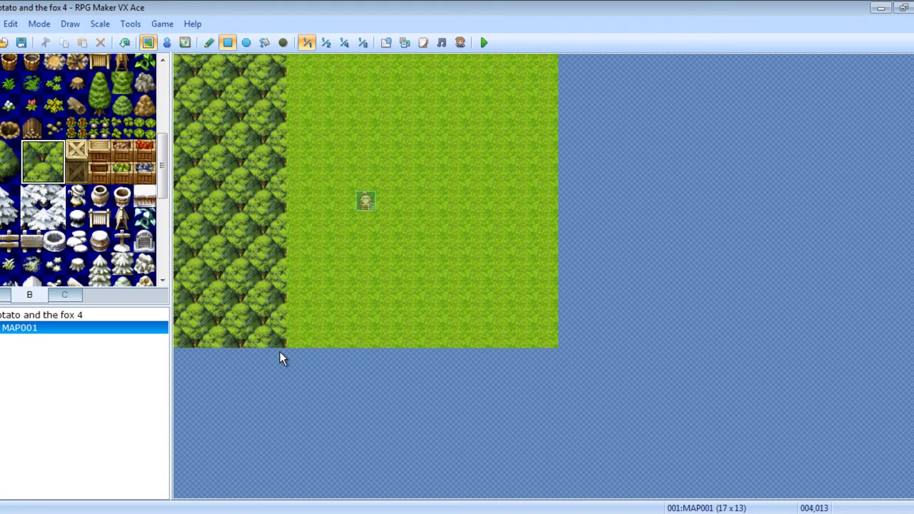
mouse_move(411, 61)
mouse_down()
mouse_move(509, 178)
mouse_move(575, 399)
mouse_up()
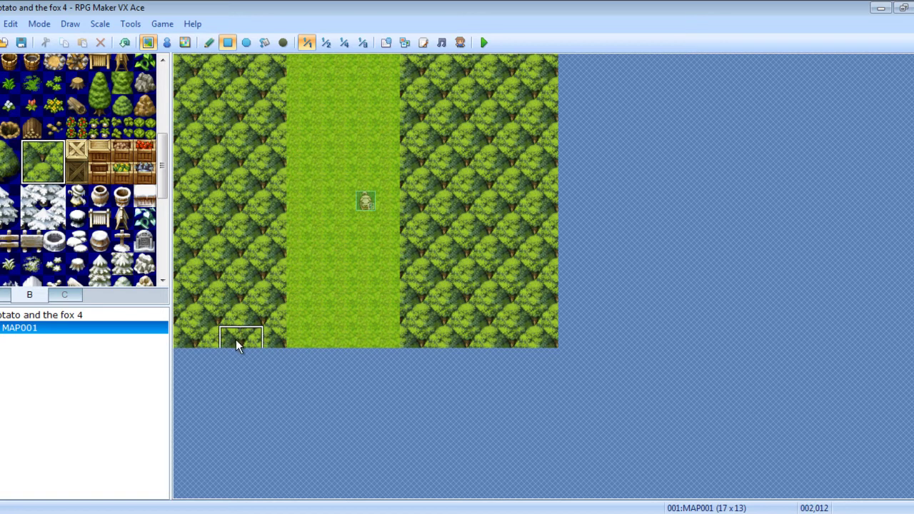
drag(236, 339, 293, 315)
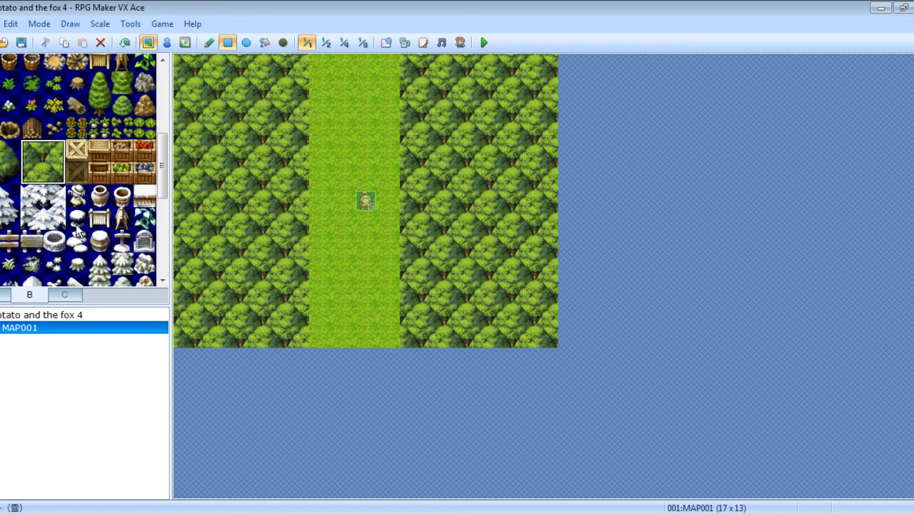
Paint a rounded forest edge down the left side of the path.
click(9, 158)
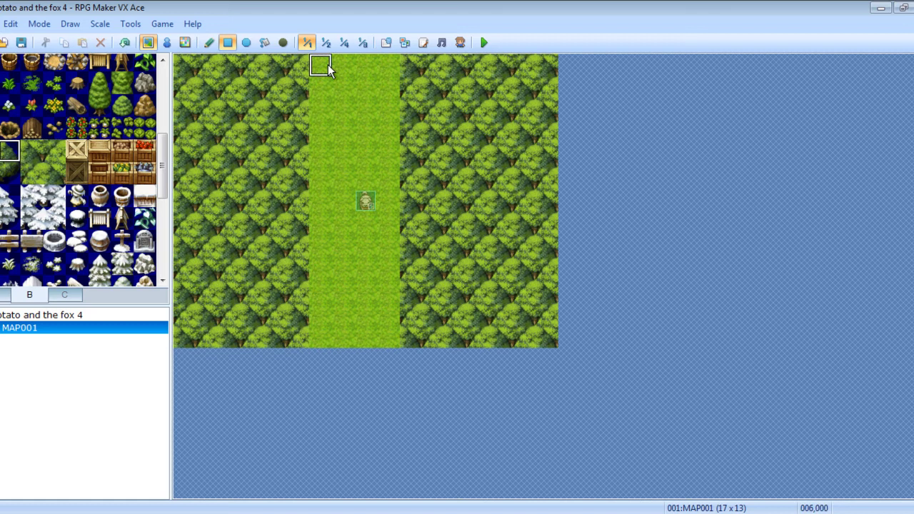
drag(320, 110, 320, 250)
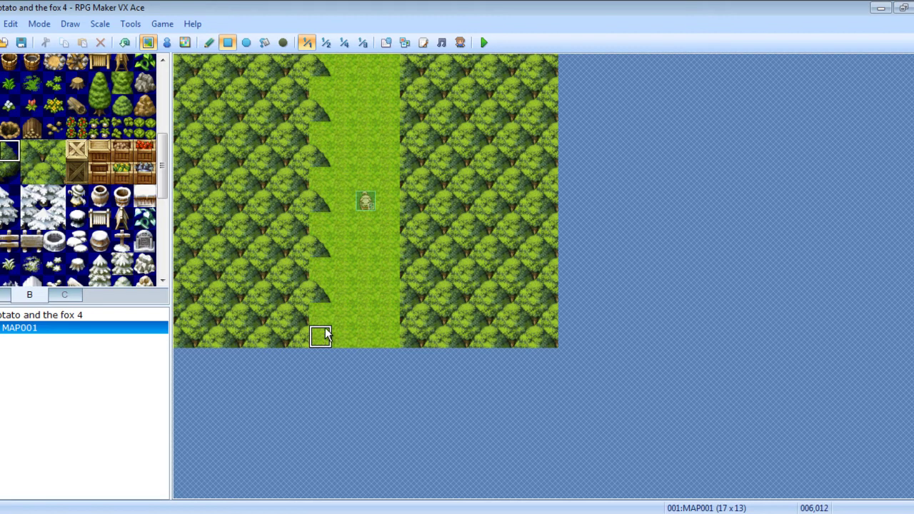
drag(321, 251, 320, 335)
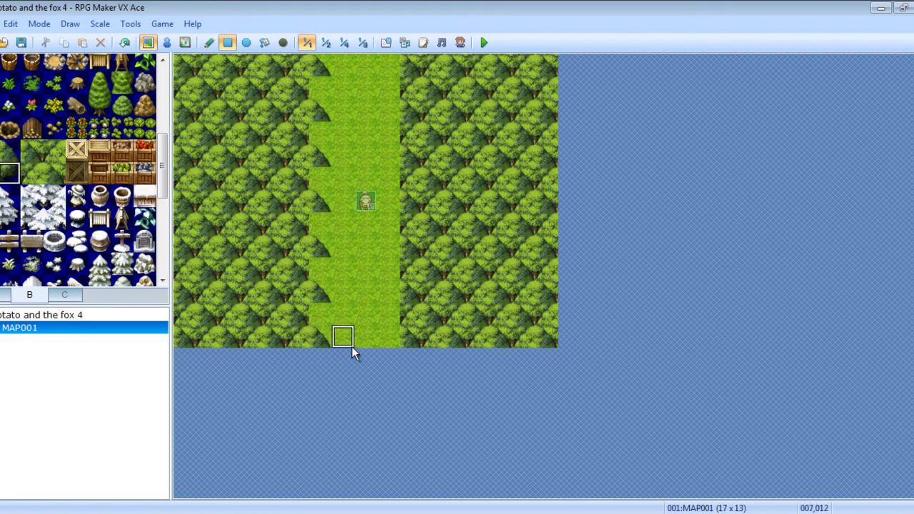
drag(319, 337, 322, 85)
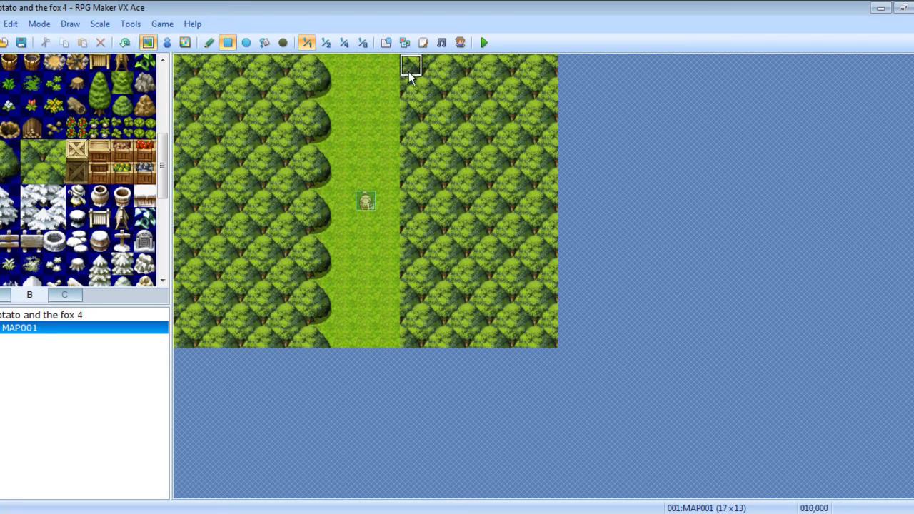
Paint a rounded forest edge down the right side of the path.
click(396, 114)
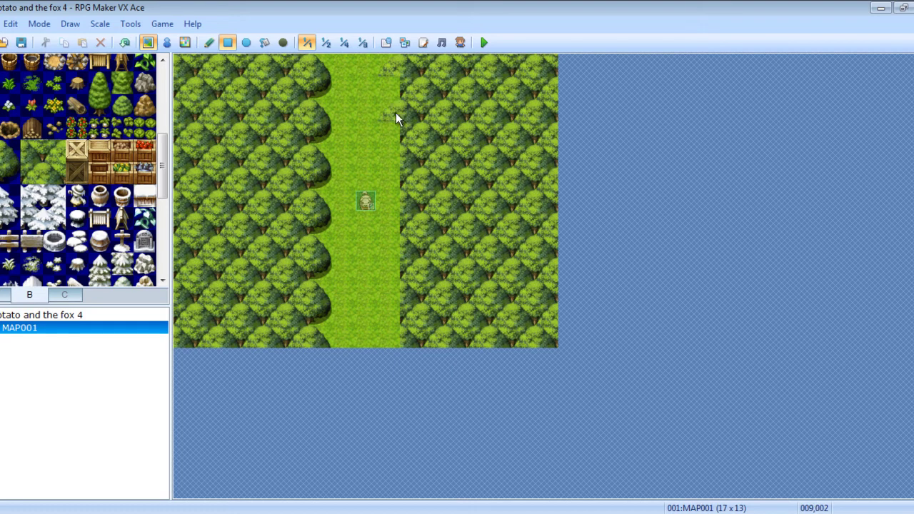
click(396, 157)
click(398, 202)
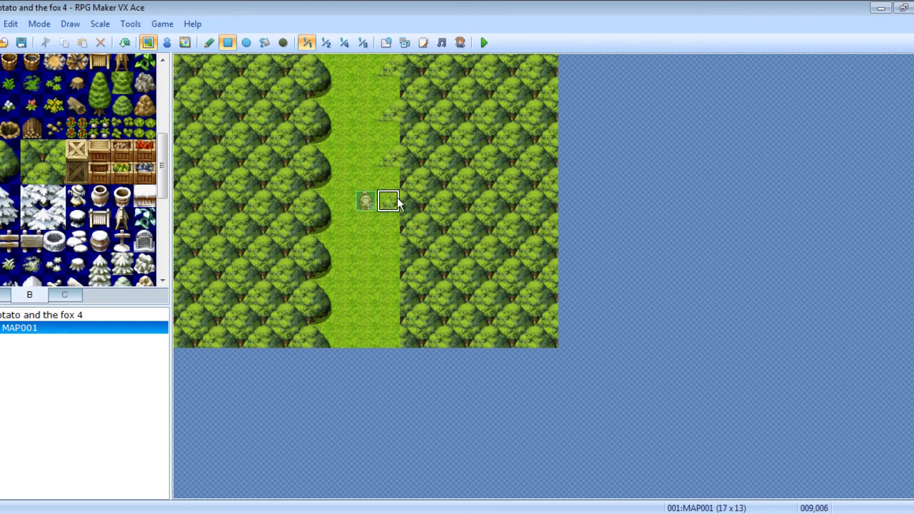
click(396, 248)
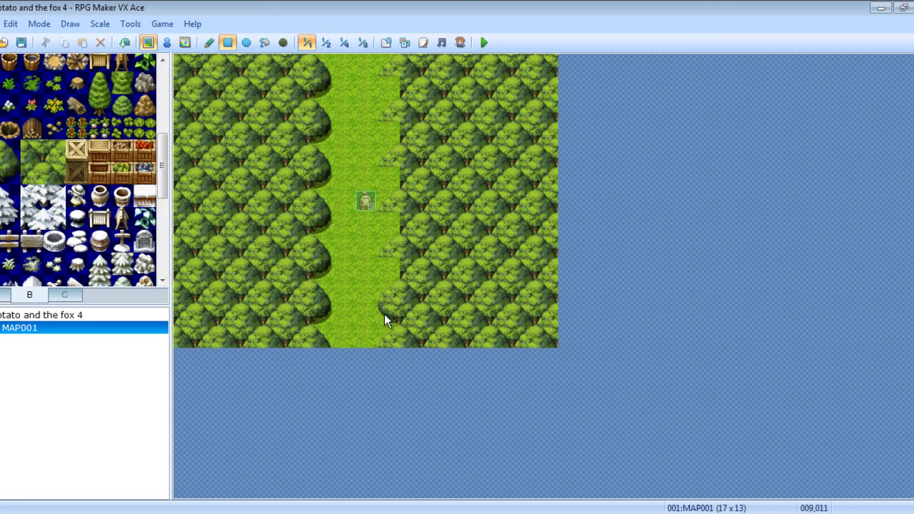
drag(387, 289, 391, 97)
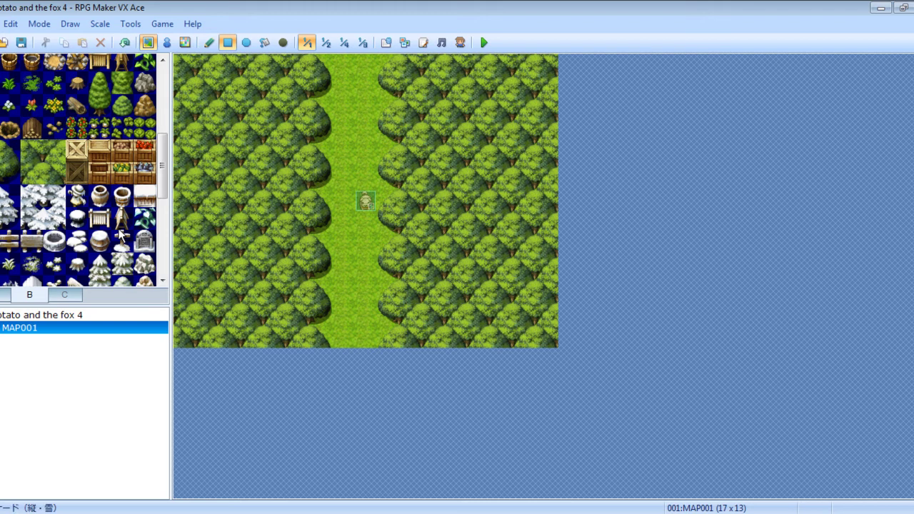
Add MAP002 to the map tree with the 002:Exterior tileset.
click(165, 44)
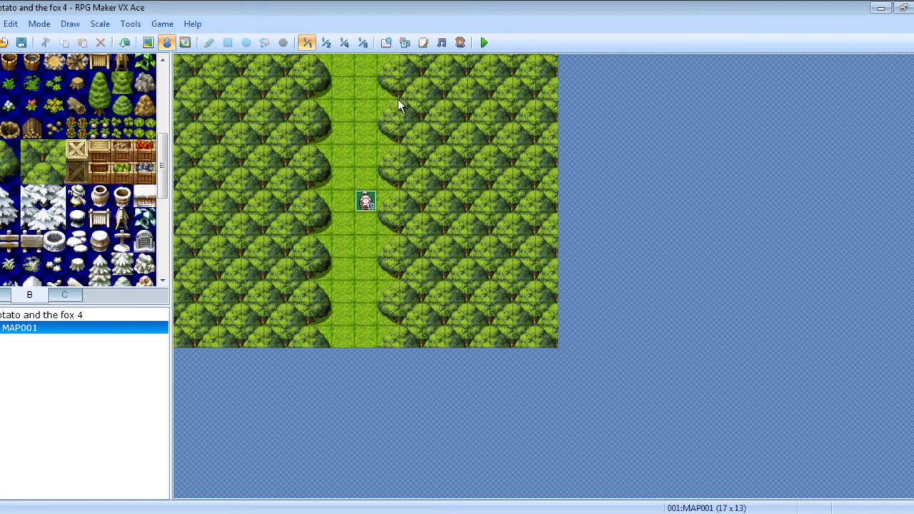
right_click(349, 75)
mouse_move(414, 205)
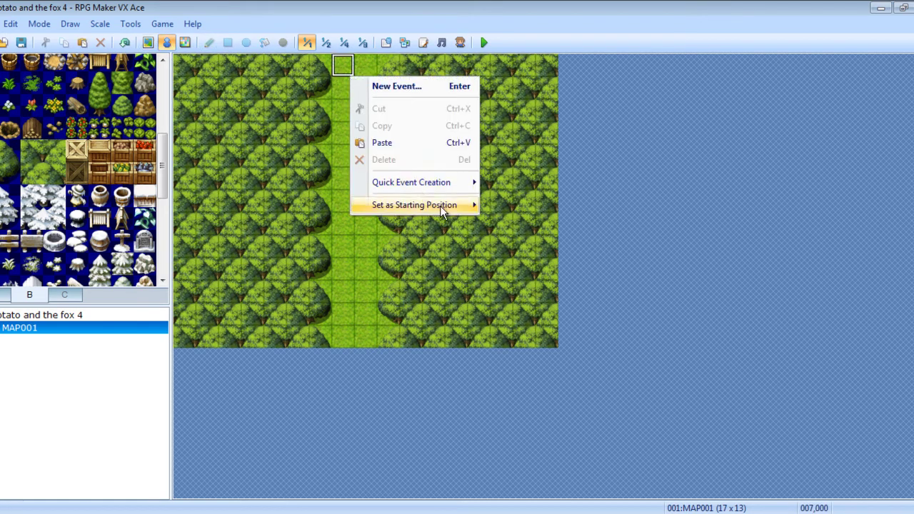
right_click(35, 425)
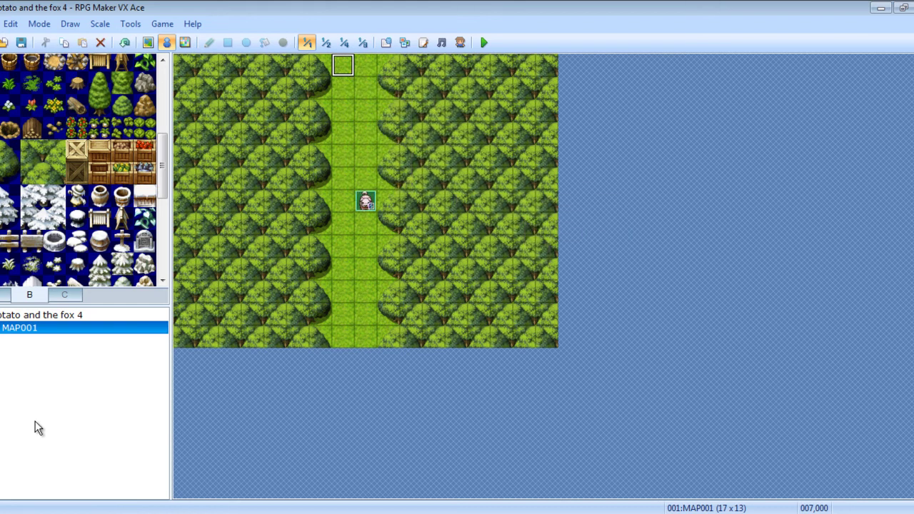
click(131, 296)
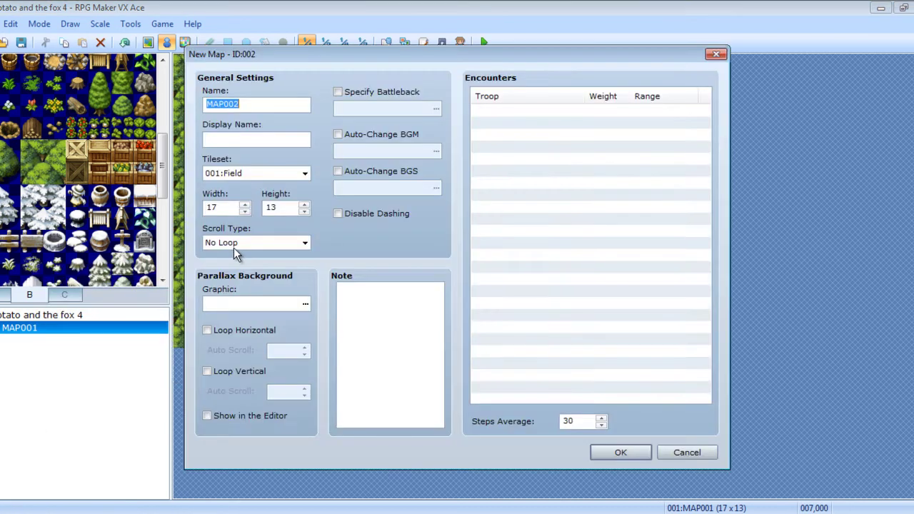
click(289, 175)
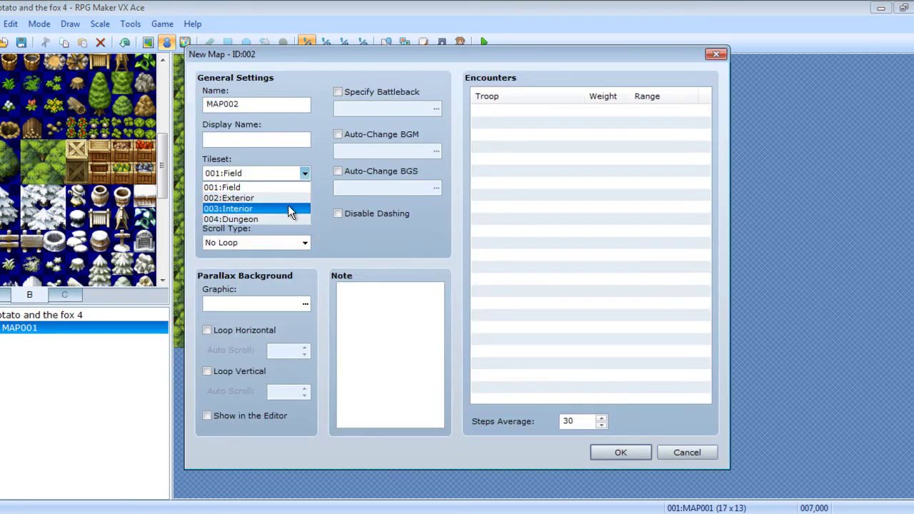
click(288, 200)
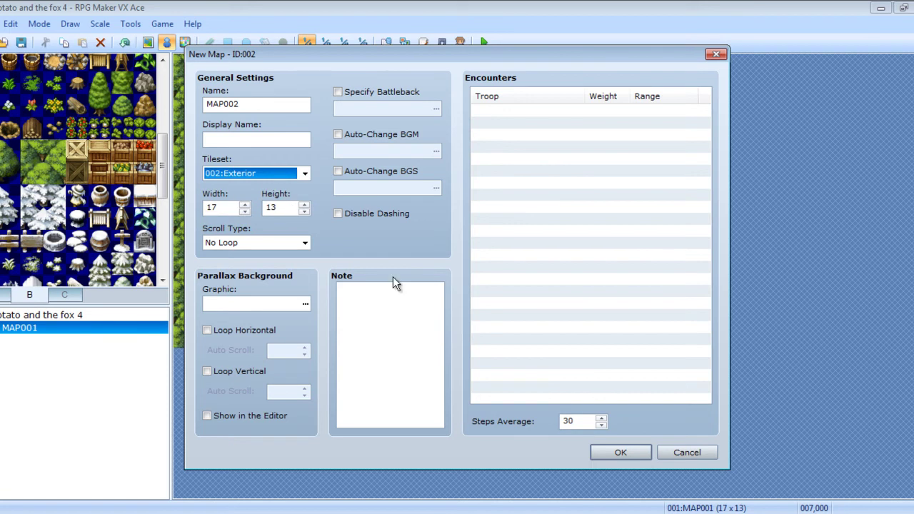
click(608, 456)
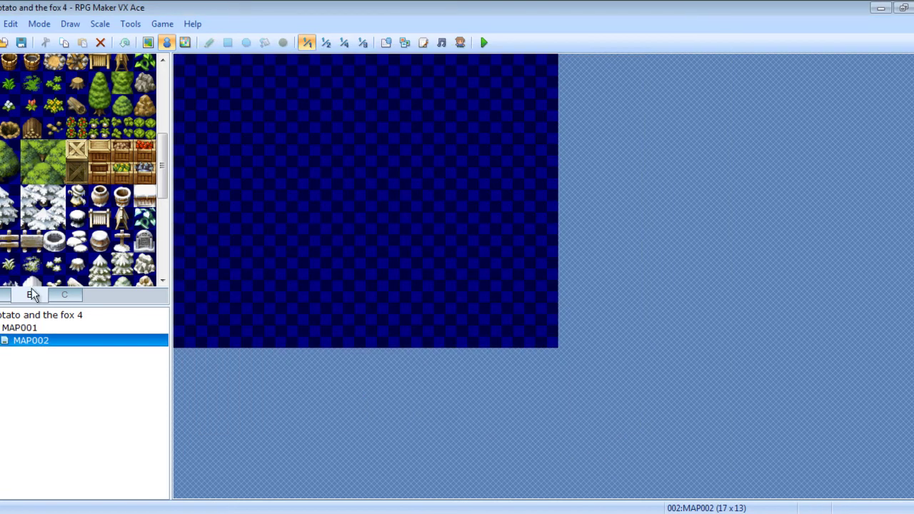
Fill the whole of MAP002 with water.
click(6, 294)
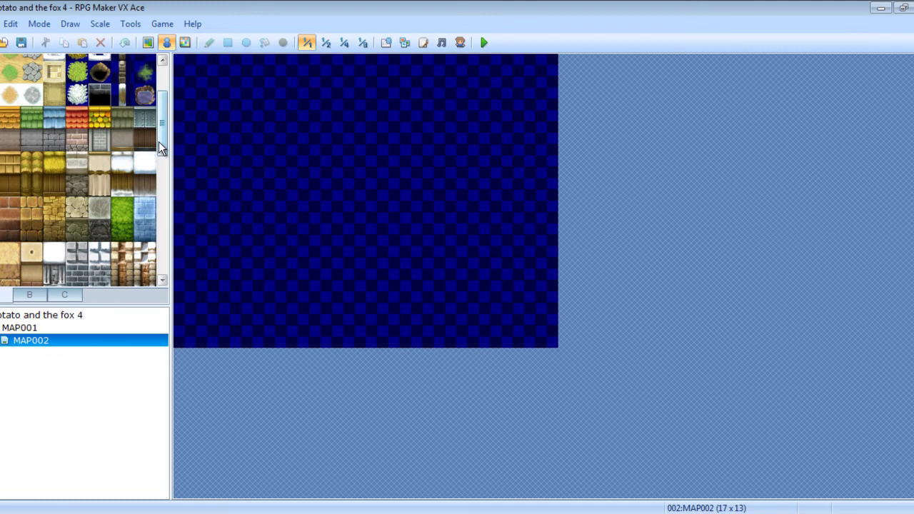
scroll(158, 142, down, 2)
scroll(158, 142, down, 2)
scroll(158, 142, down, 2)
scroll(171, 235, up, 3)
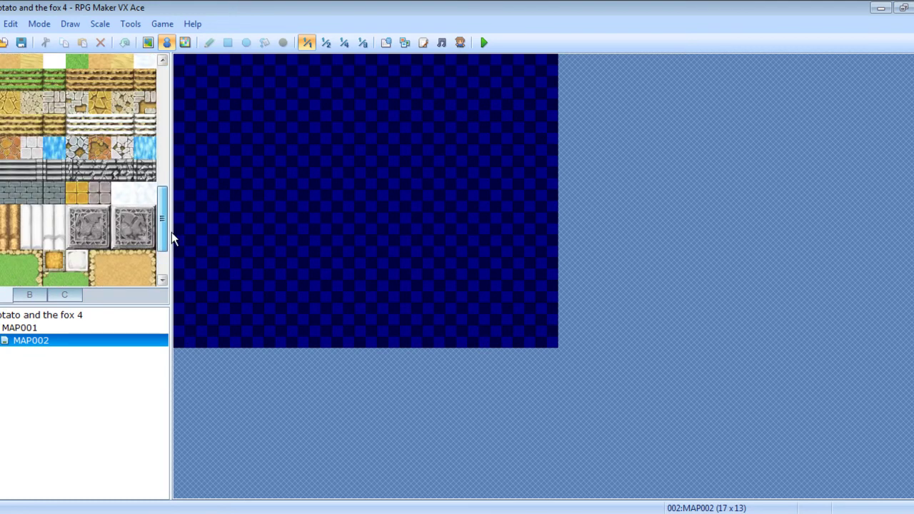
click(54, 148)
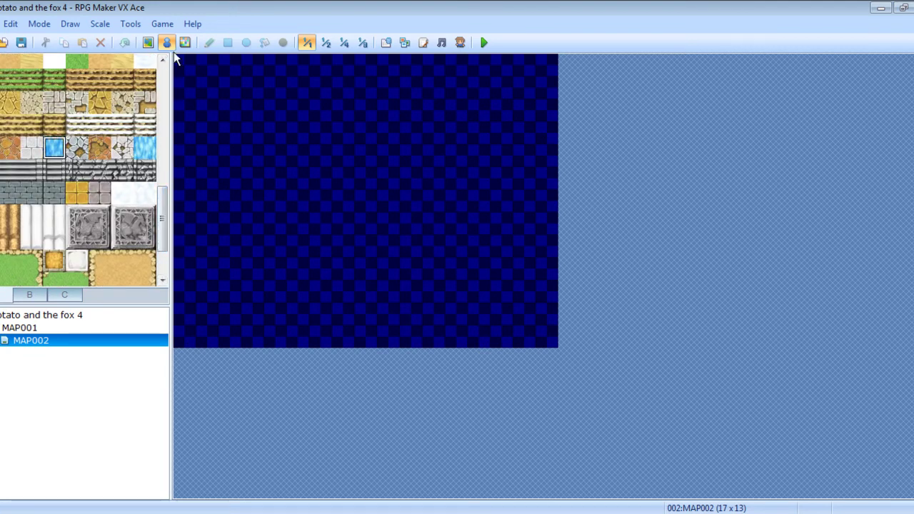
click(146, 41)
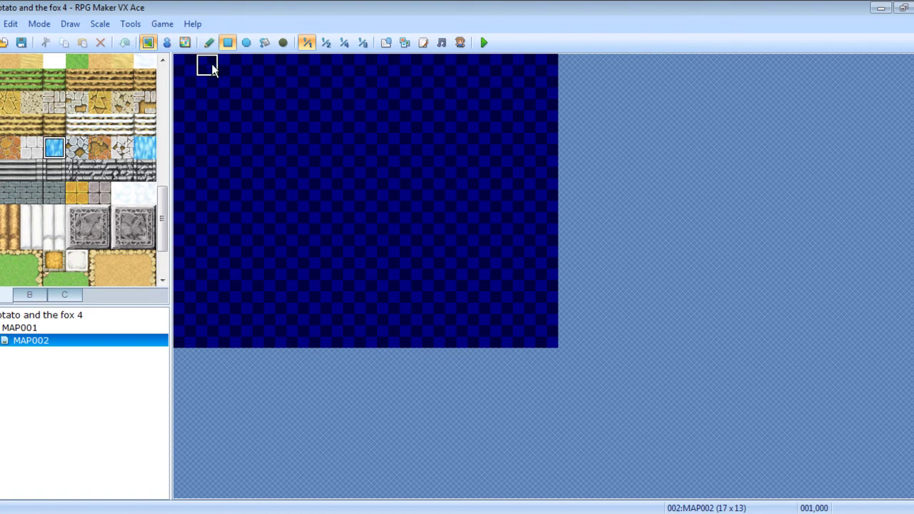
drag(180, 64, 571, 361)
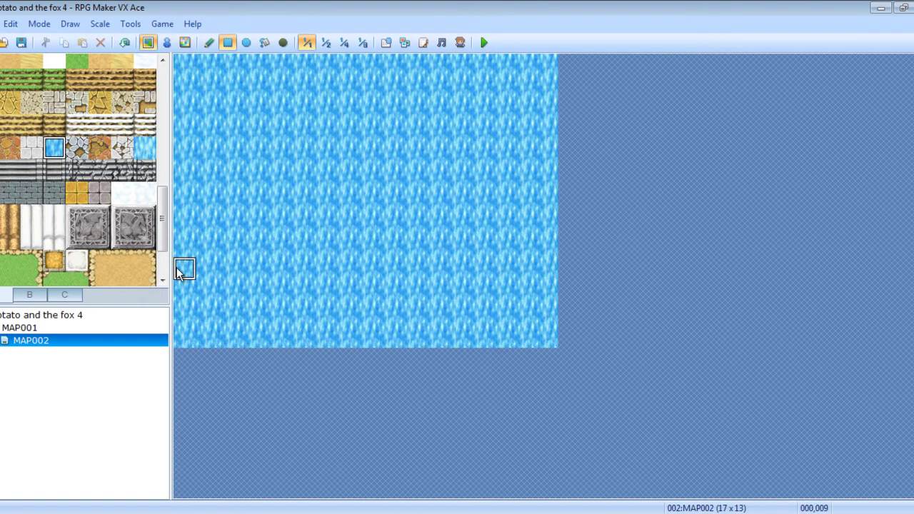
Paint a wide vertical grass strip down the middle of MAP002.
drag(157, 225, 158, 268)
scroll(133, 159, up, 3)
scroll(133, 159, up, 2)
click(123, 119)
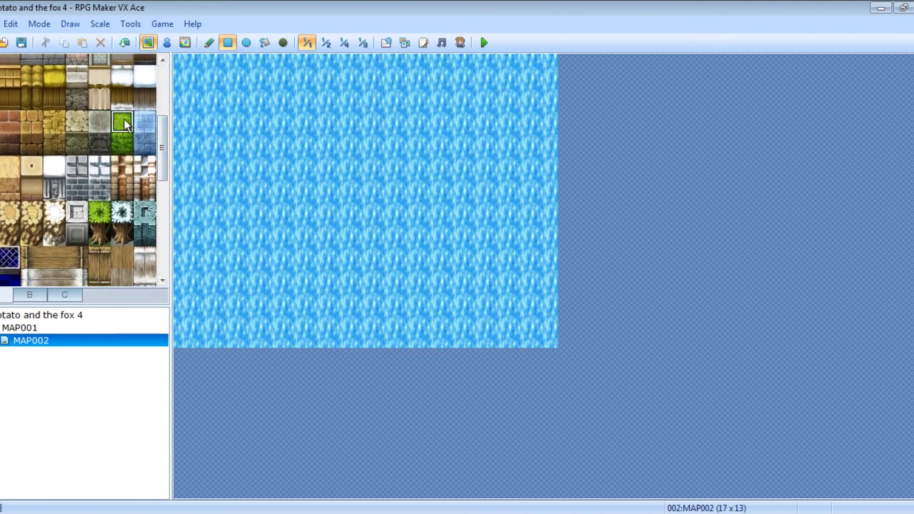
drag(337, 64, 352, 344)
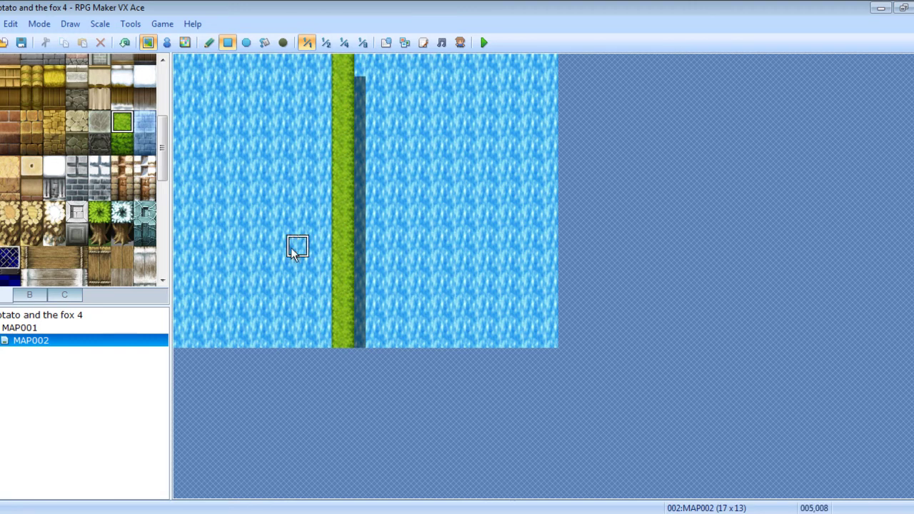
click(52, 327)
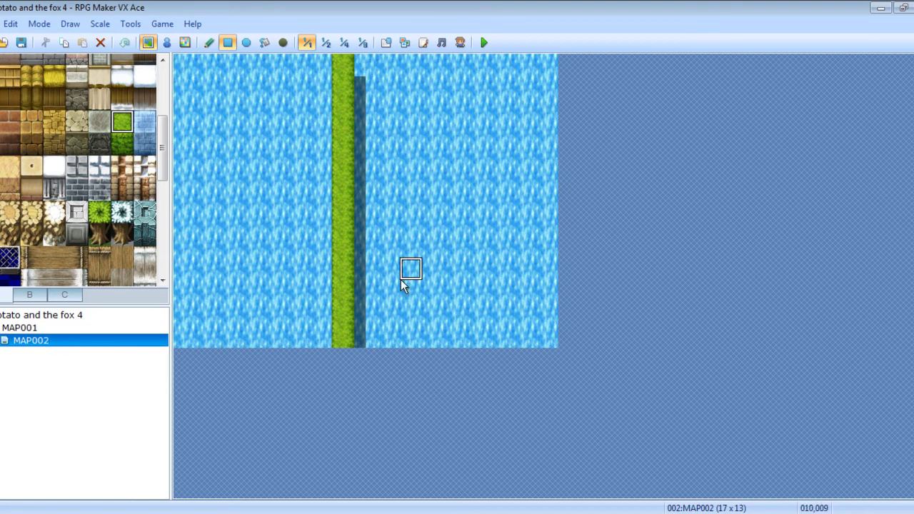
drag(372, 329, 384, 33)
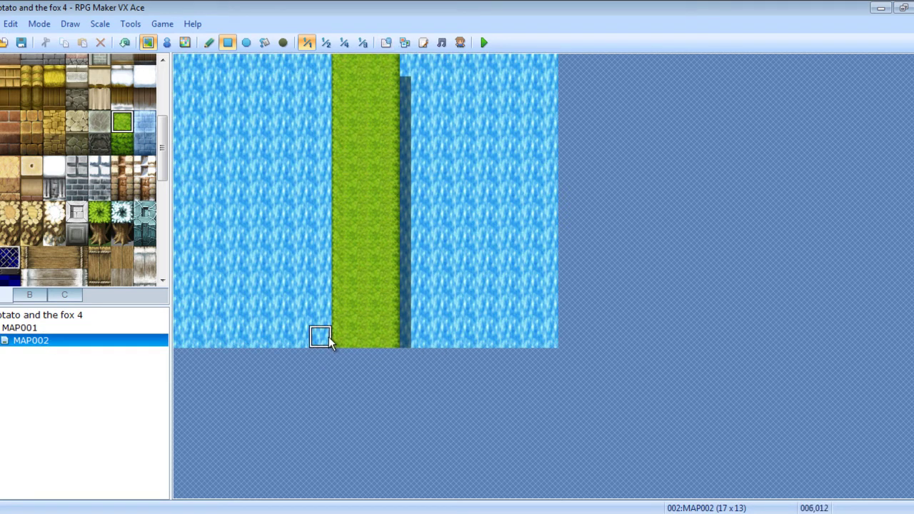
drag(320, 336, 314, 61)
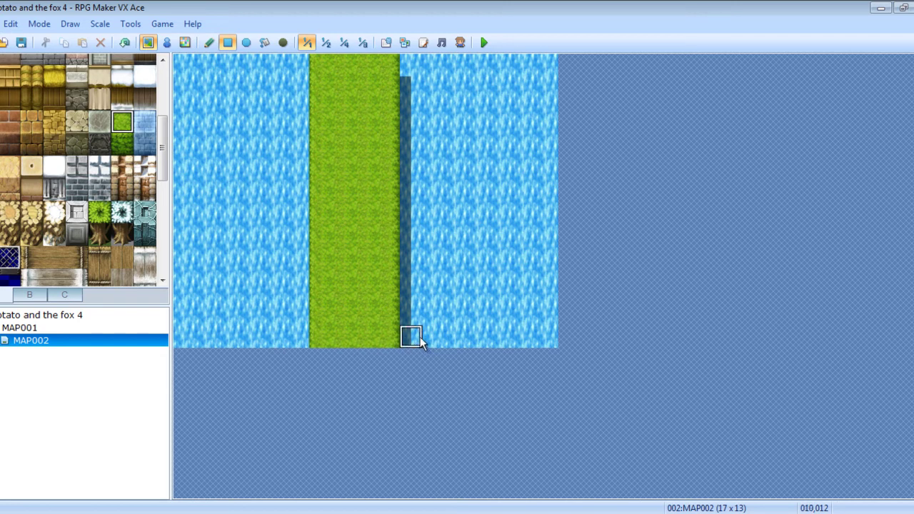
mouse_move(413, 337)
mouse_down()
mouse_move(436, 23)
mouse_move(412, 55)
mouse_up()
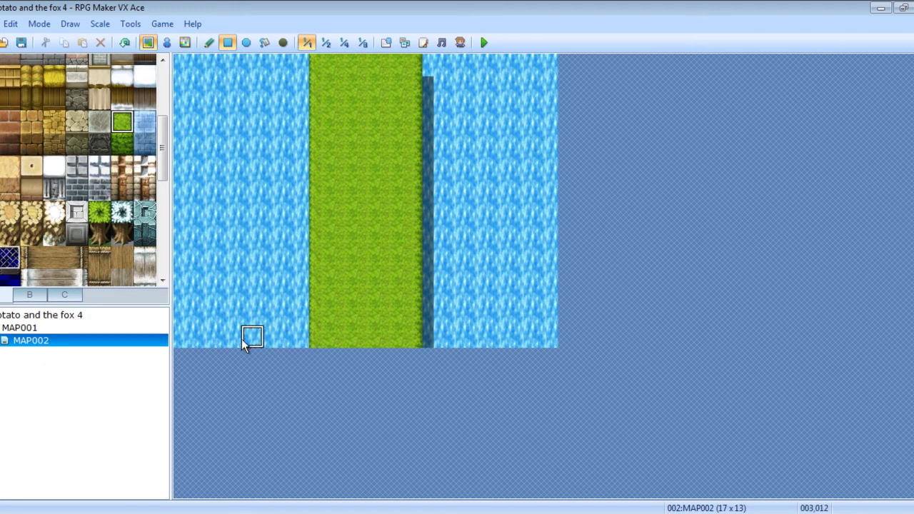
click(27, 329)
click(29, 340)
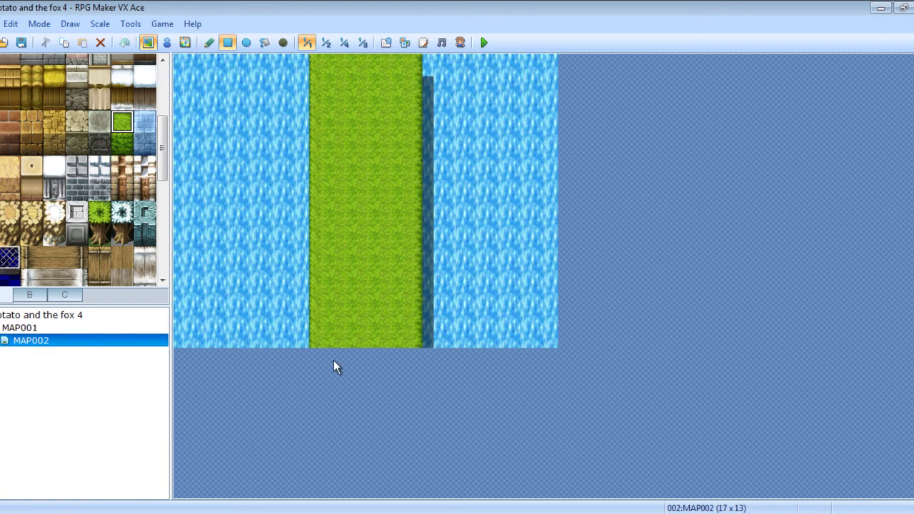
Add a quick transfer event on MAP001's top path tile to the bottom of MAP002's grass strip.
click(100, 328)
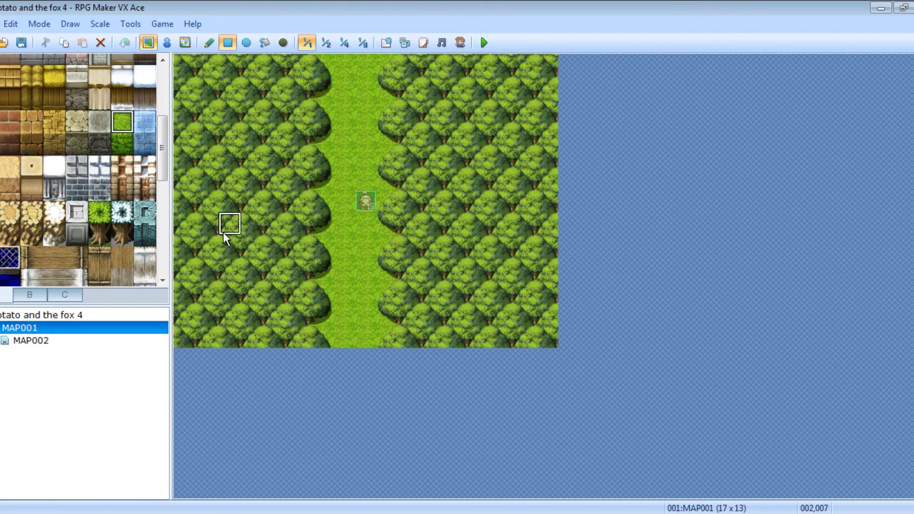
click(168, 42)
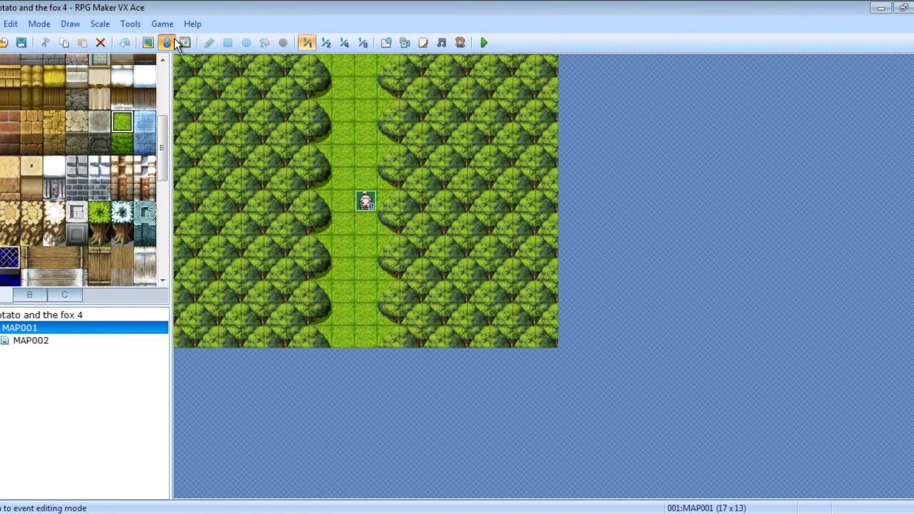
right_click(345, 69)
mouse_move(407, 197)
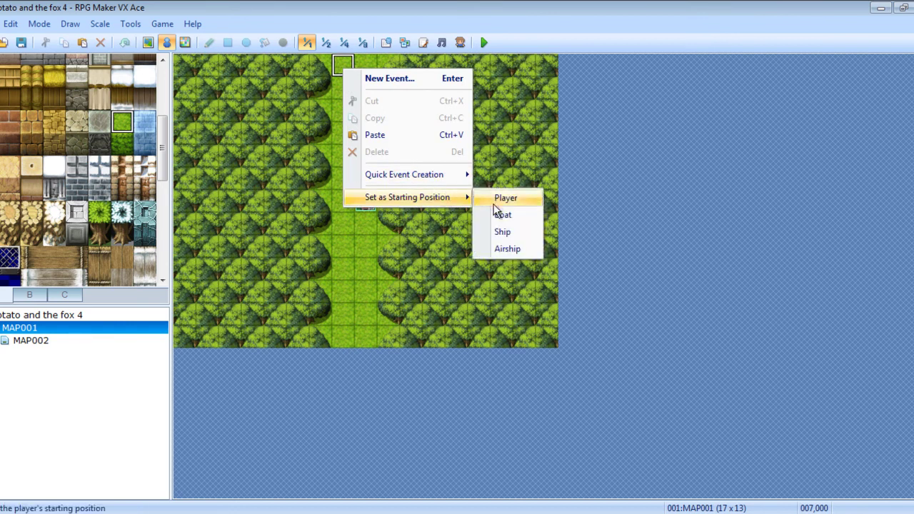
mouse_move(404, 174)
click(493, 176)
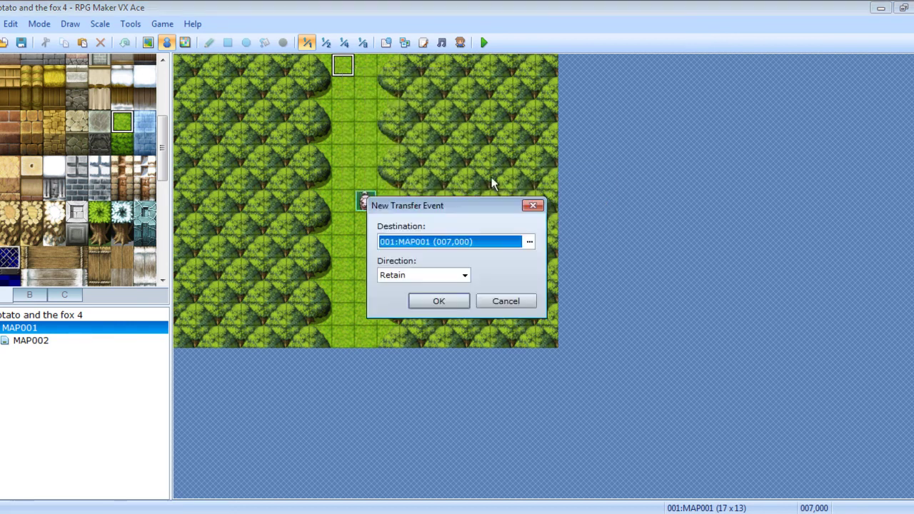
click(529, 241)
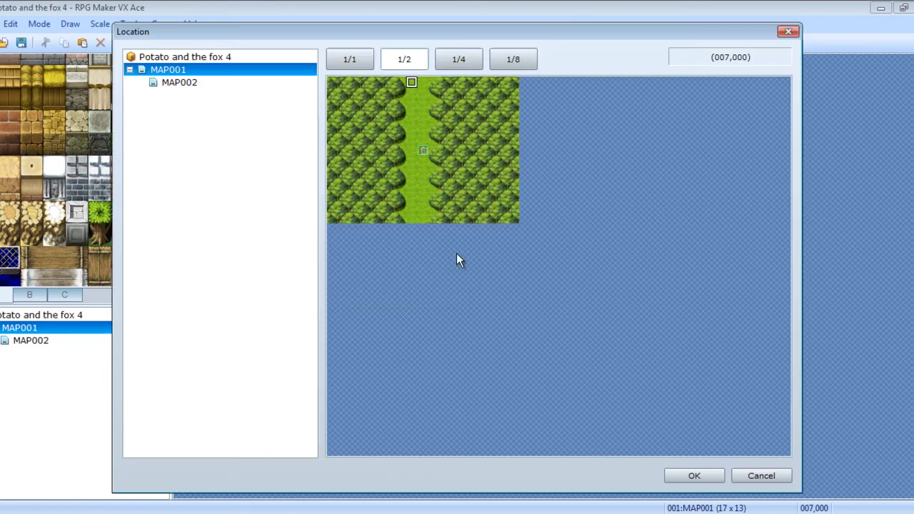
click(181, 83)
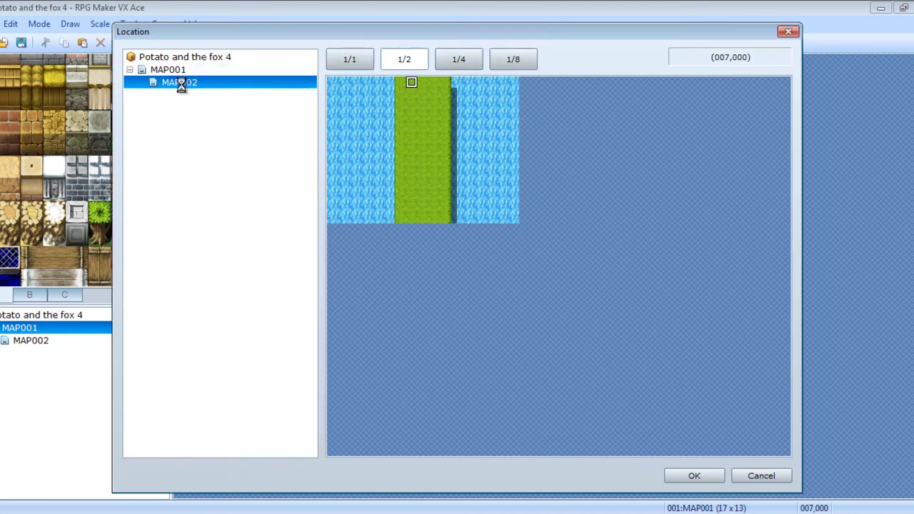
click(423, 217)
click(674, 479)
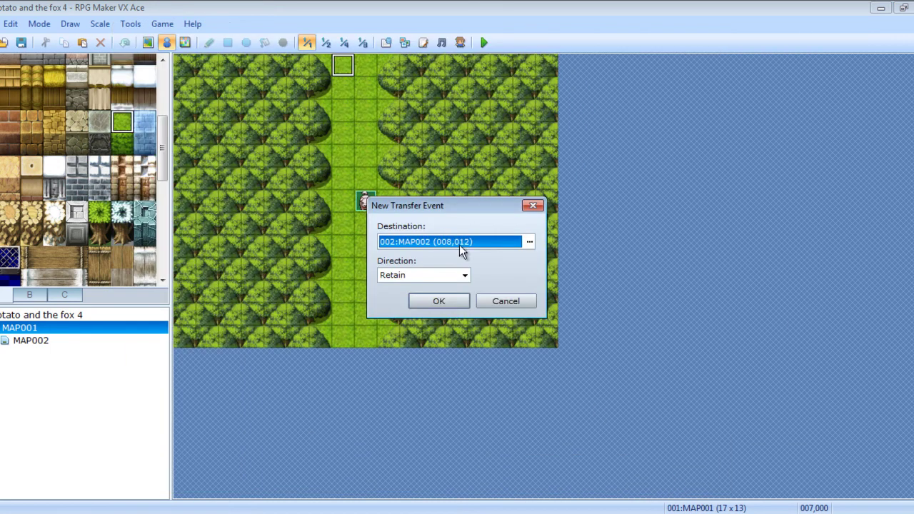
click(438, 289)
Copy the transfer event and paste a duplicate on the tile beside it.
right_click(341, 71)
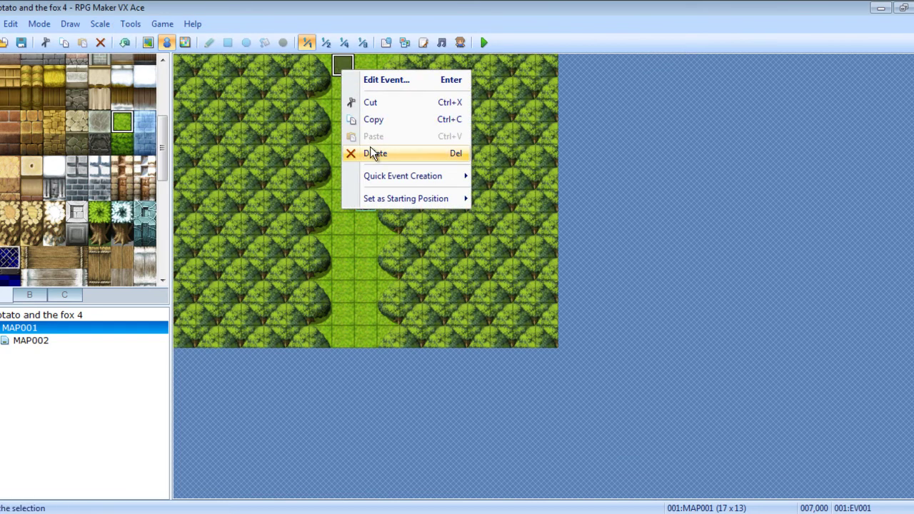
click(370, 121)
right_click(362, 69)
click(382, 136)
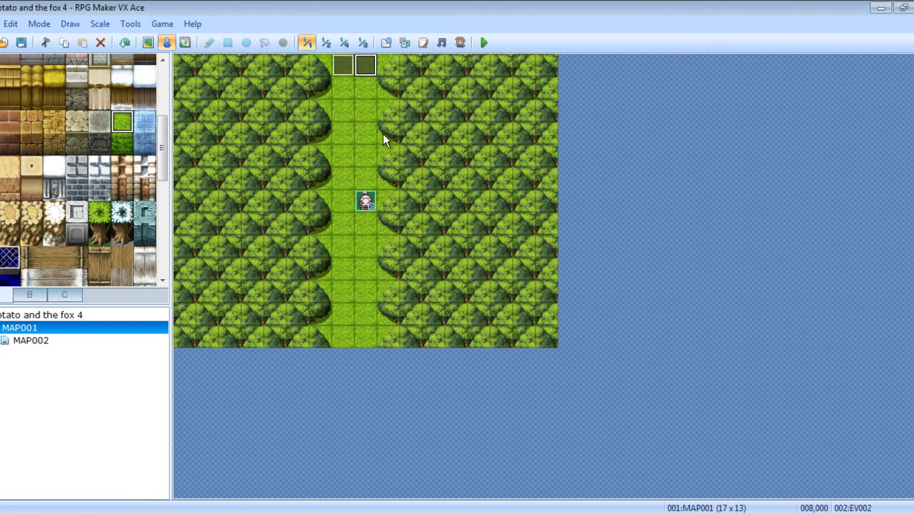
right_click(340, 69)
Retarget EV001's Transfer Player command to MAP002 at (008,011) and save the event.
click(356, 84)
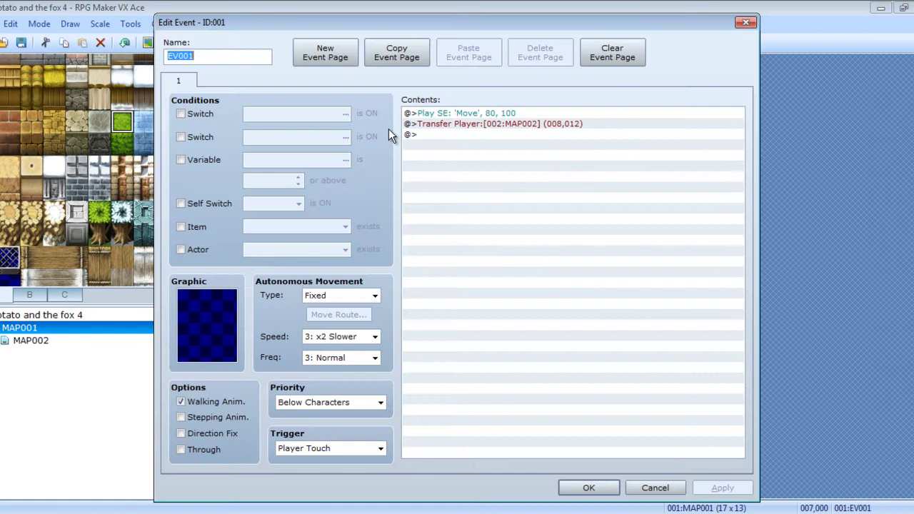
right_click(428, 124)
click(461, 152)
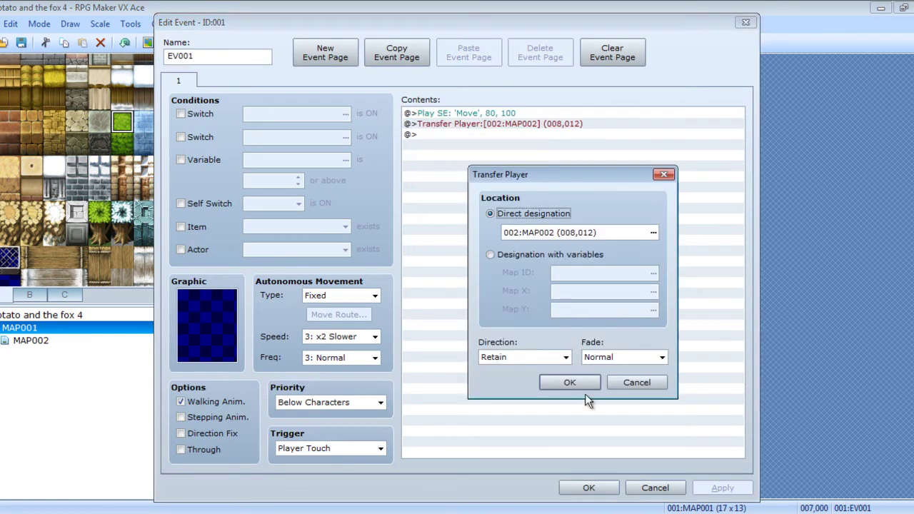
double_click(531, 232)
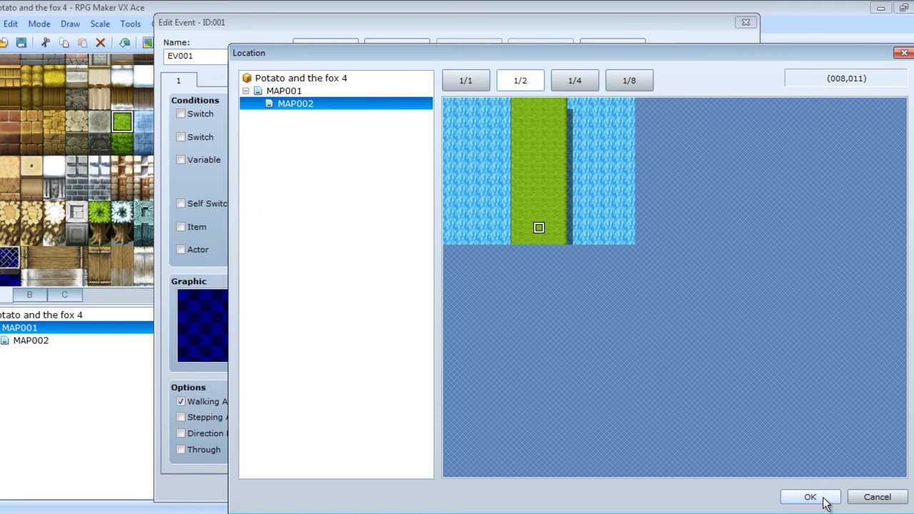
click(809, 497)
click(569, 383)
click(588, 488)
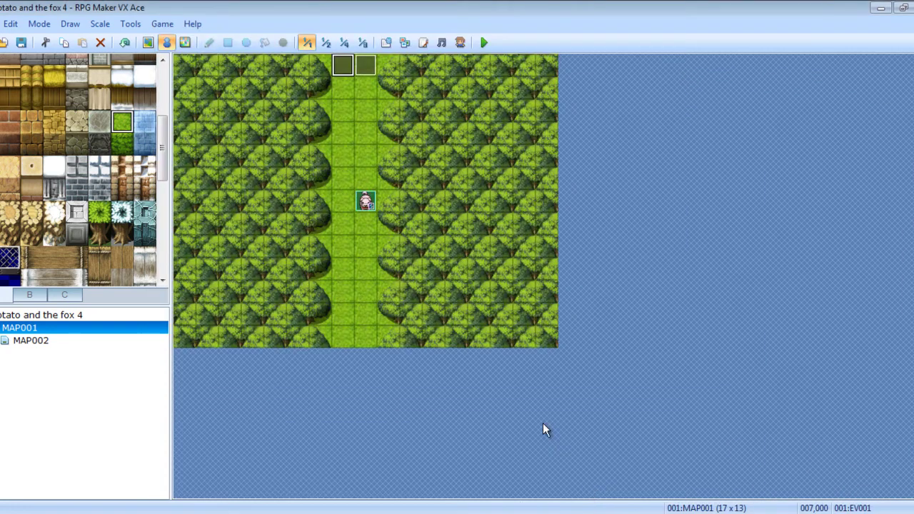
Open the second path-top event EV002 and discard an accidental gold-change command.
right_click(359, 67)
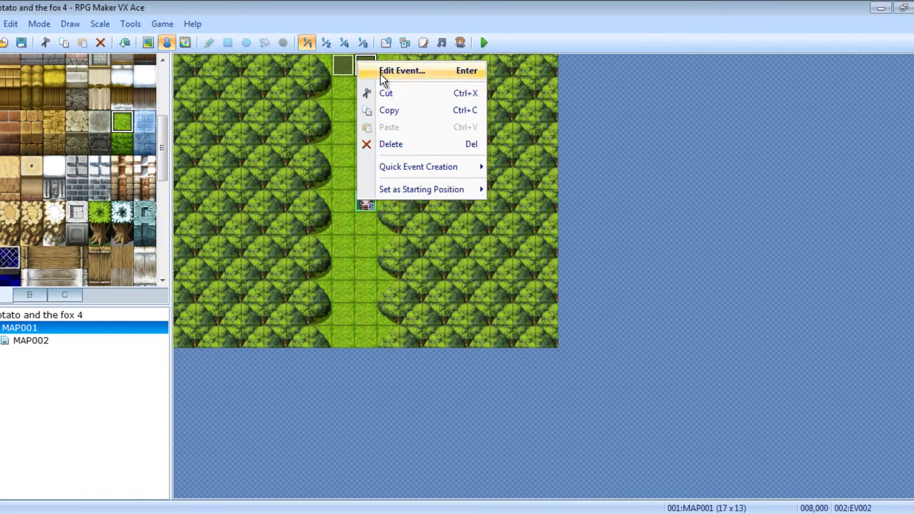
click(378, 72)
click(491, 133)
double_click(491, 134)
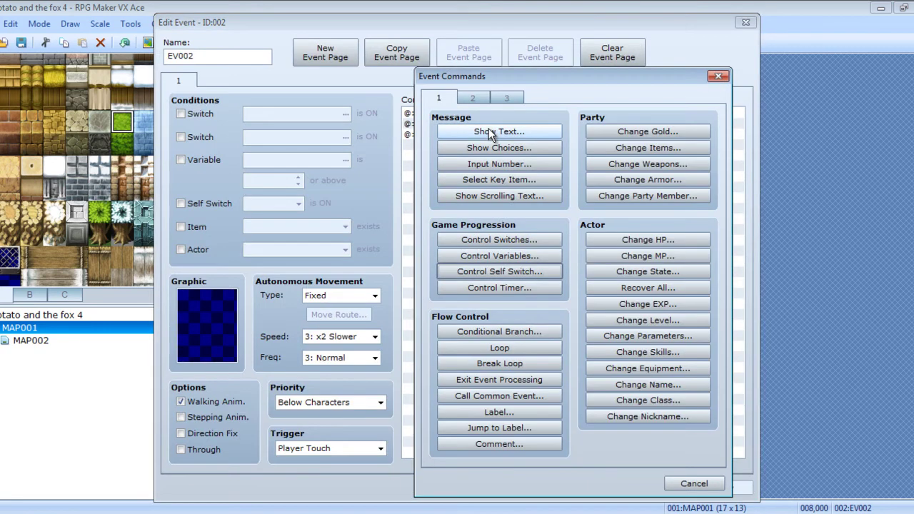
click(731, 75)
click(616, 125)
key(Insert)
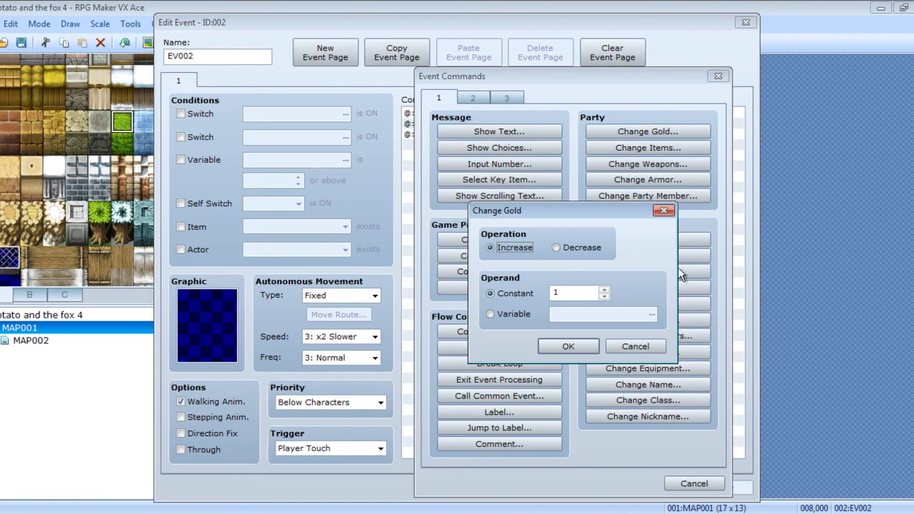
click(662, 212)
click(718, 75)
Set EV002's transfer destination to MAP002 at (009,011) and save the event.
right_click(601, 122)
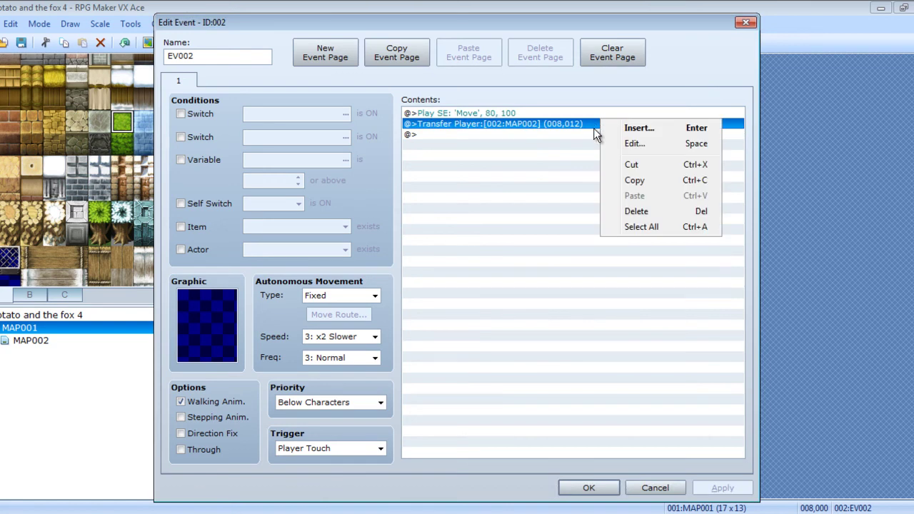
click(613, 143)
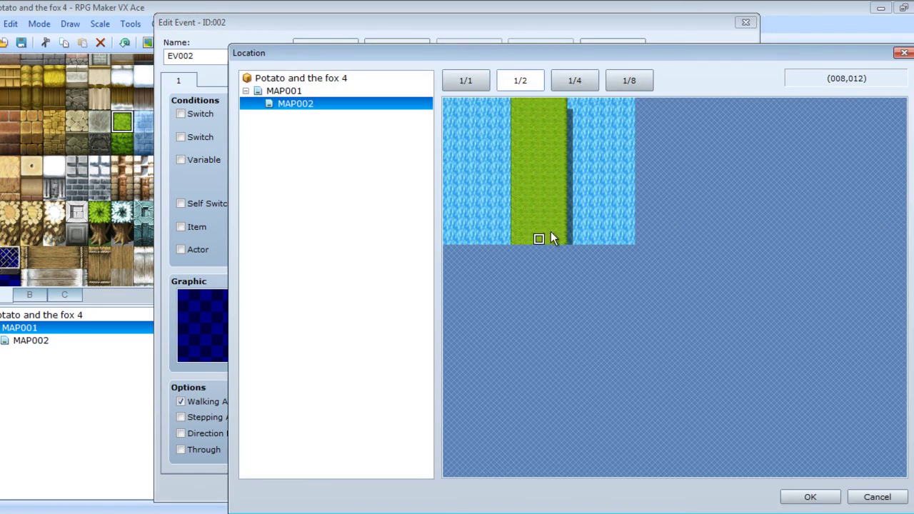
click(803, 497)
click(571, 386)
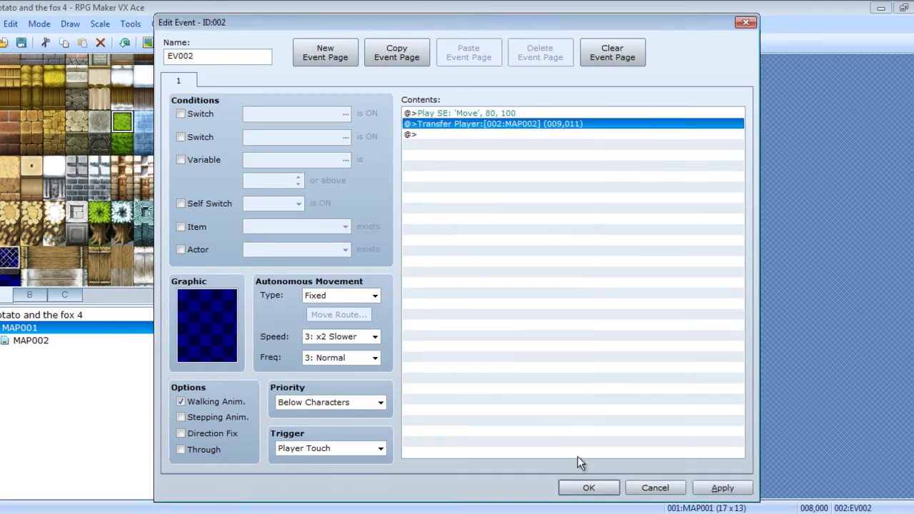
click(587, 488)
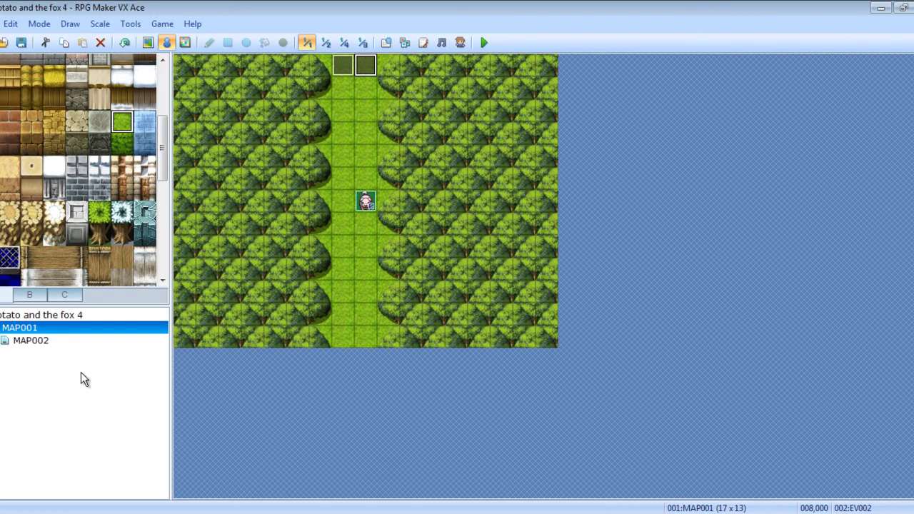
Create a new map MAP003 using the 002:Exterior tileset.
right_click(77, 369)
click(143, 247)
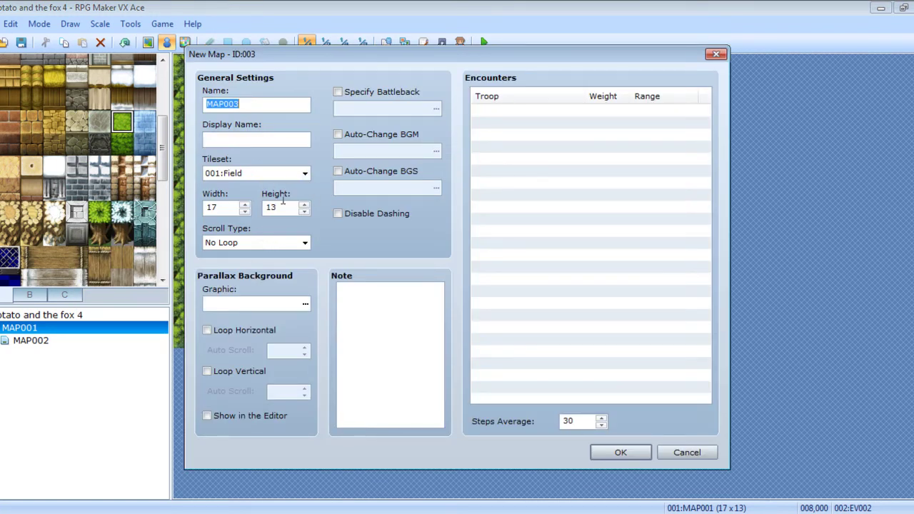
click(304, 173)
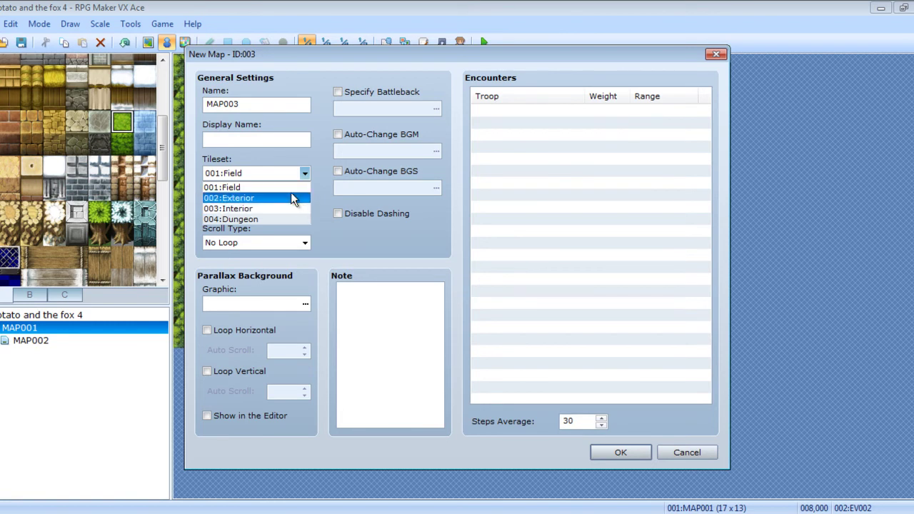
click(289, 200)
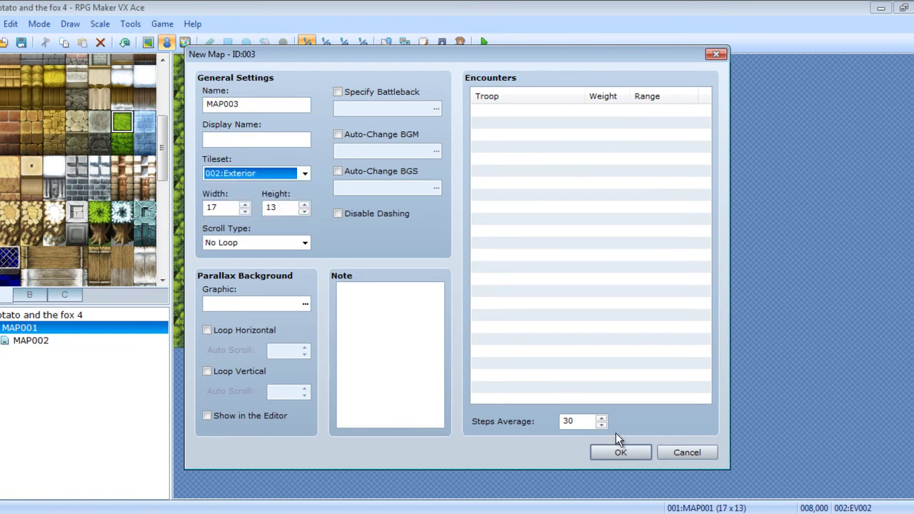
click(626, 452)
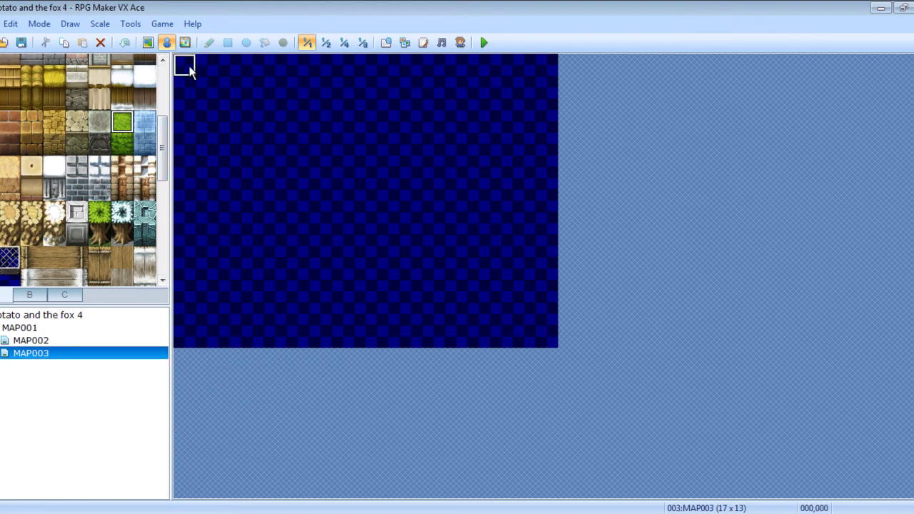
Fill the entire MAP003 area with grass using the rectangle tool.
click(147, 42)
mouse_move(178, 60)
mouse_down()
mouse_move(610, 287)
mouse_move(632, 382)
mouse_up()
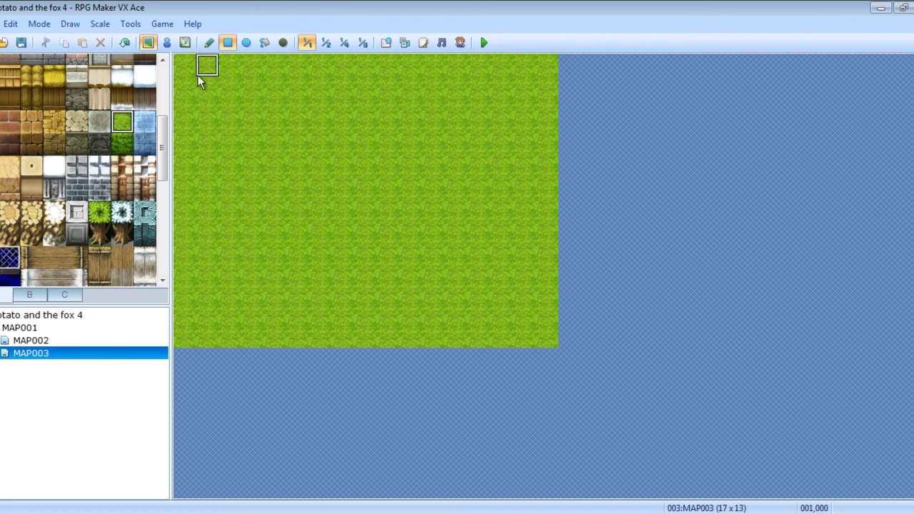
mouse_move(163, 167)
mouse_down()
mouse_move(170, 283)
mouse_move(158, 114)
mouse_up()
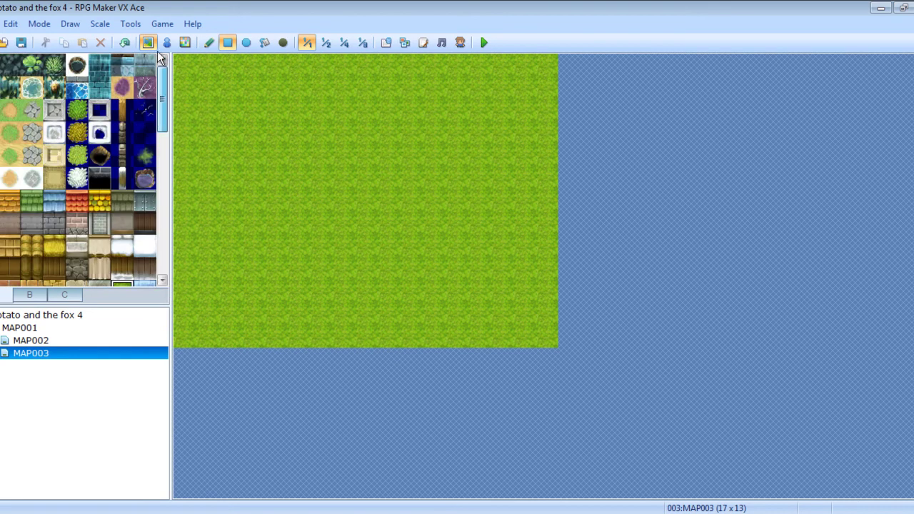
Stamp three tents on MAP003's grass: top, left and right.
click(42, 295)
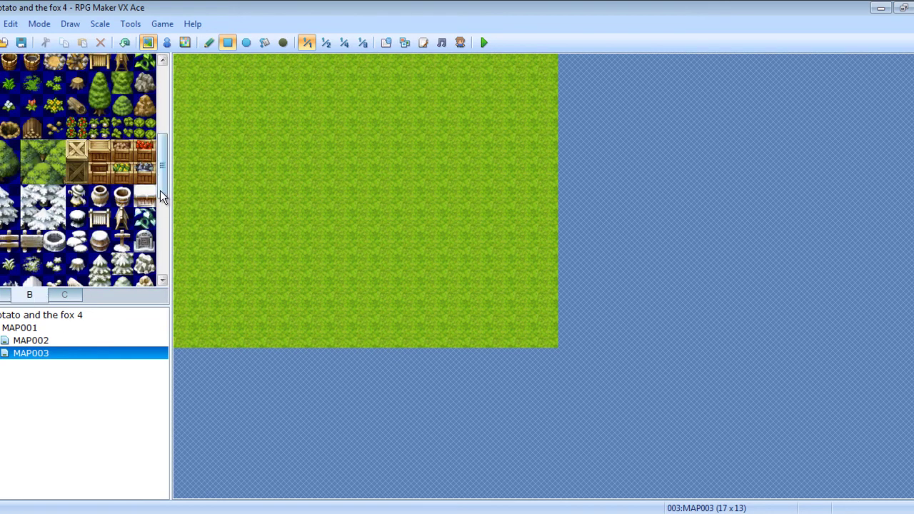
drag(161, 190, 171, 266)
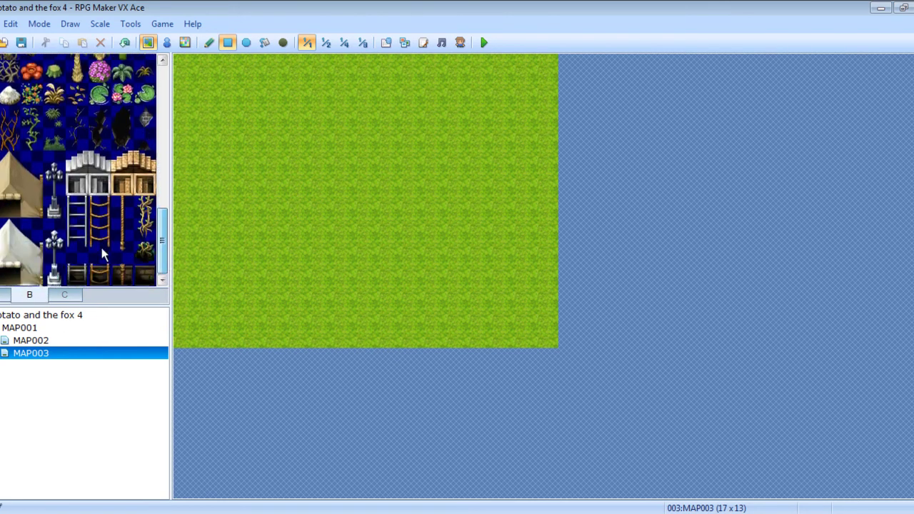
drag(11, 163, 33, 214)
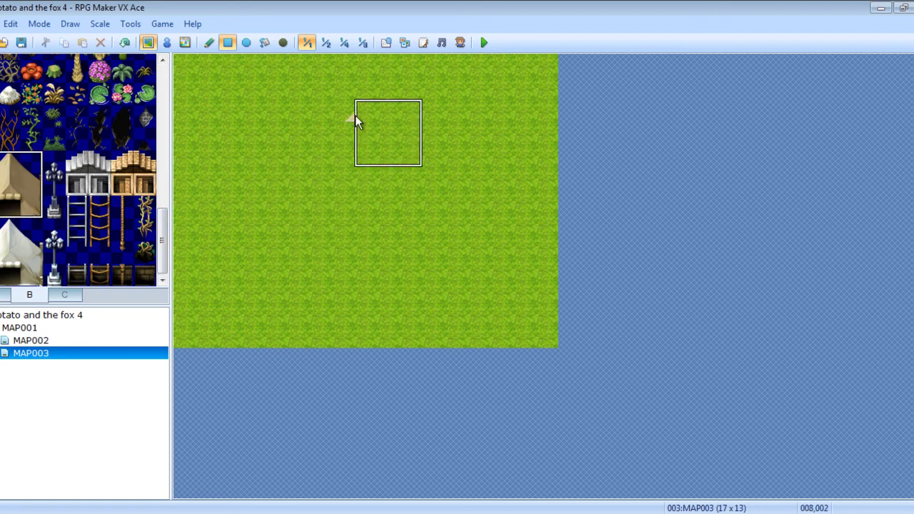
click(206, 42)
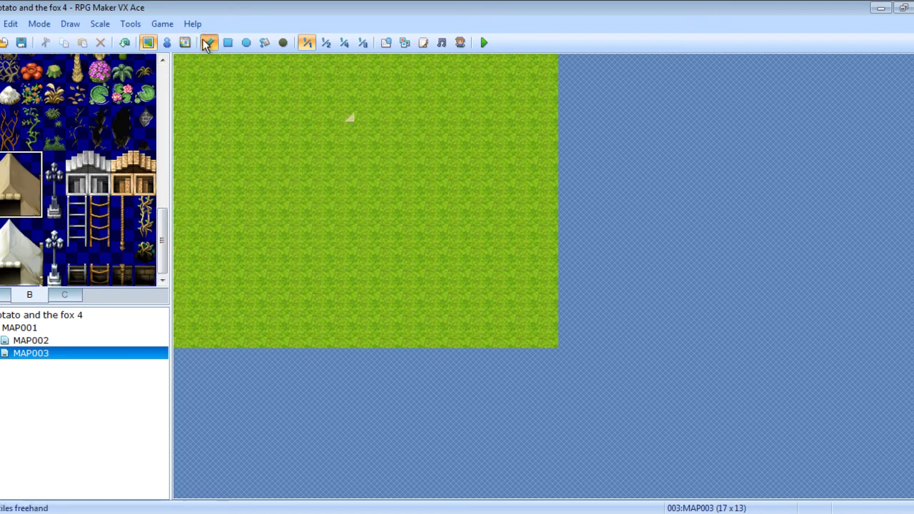
click(341, 102)
click(211, 201)
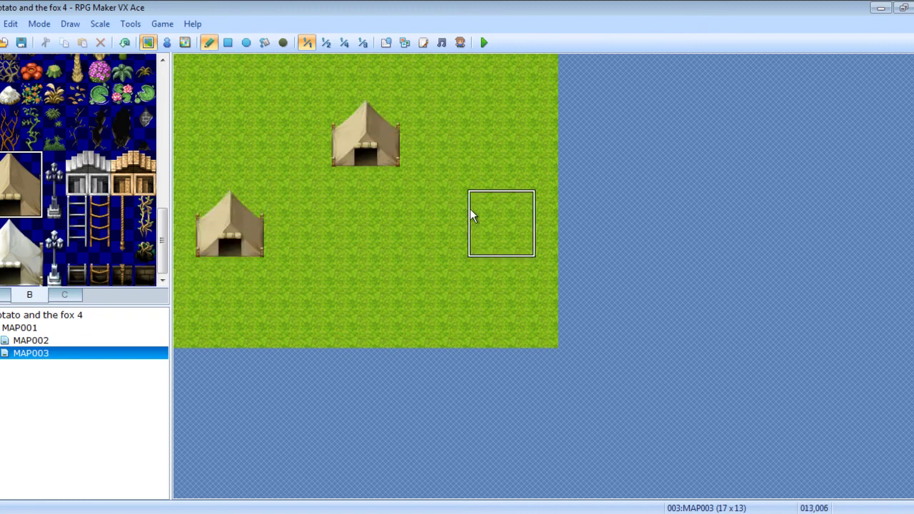
click(433, 209)
Return the palette to the terrain tiles and reopen the forest map MAP001.
click(7, 295)
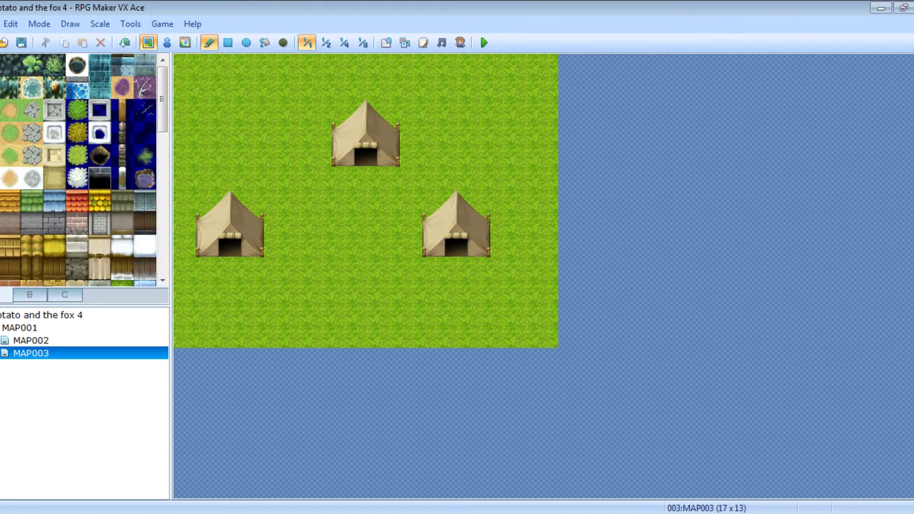
click(28, 294)
click(6, 300)
click(22, 340)
click(19, 327)
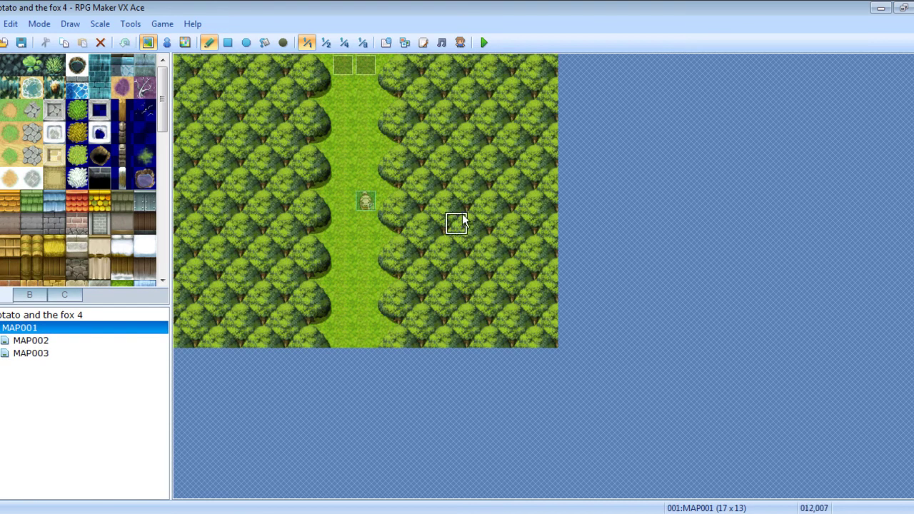
drag(364, 155, 364, 179)
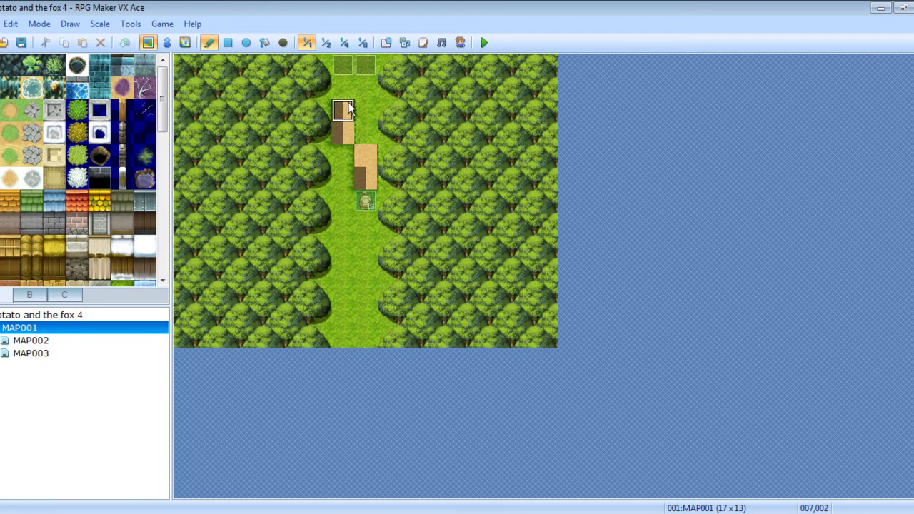
drag(361, 136, 358, 92)
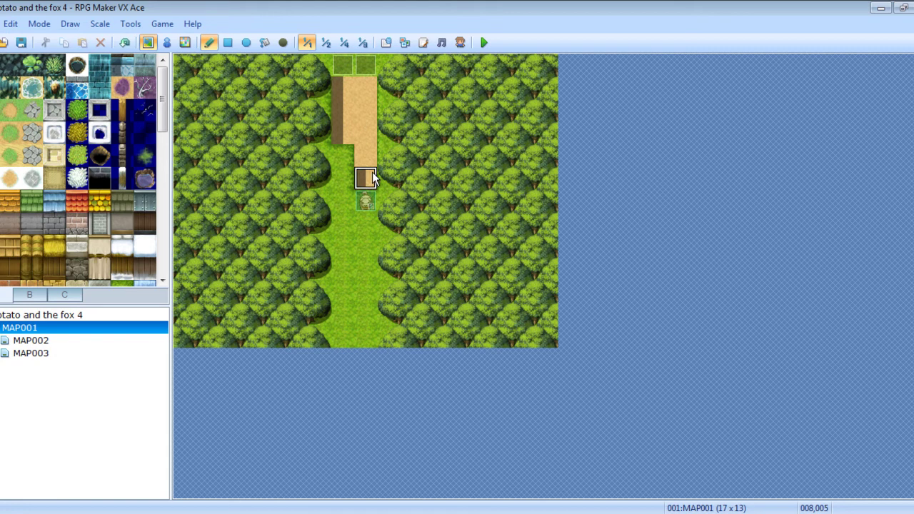
drag(348, 175, 345, 148)
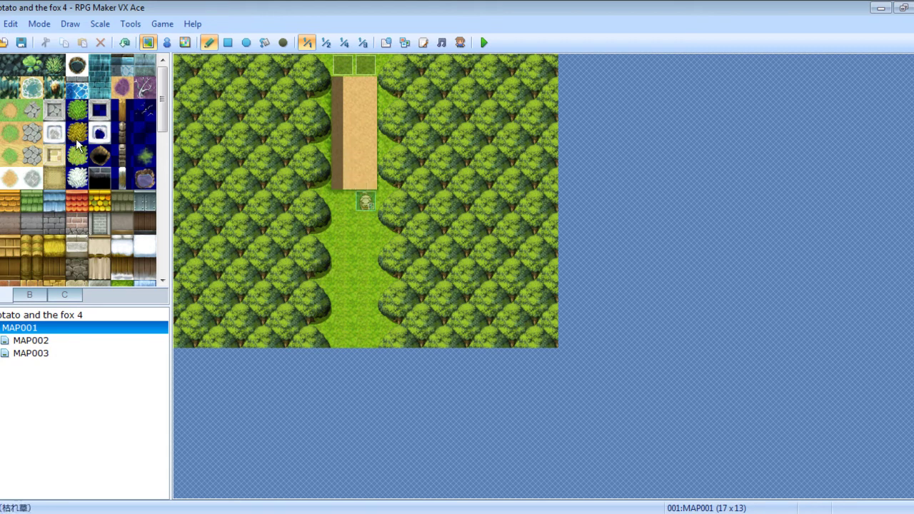
scroll(163, 137, down, 2)
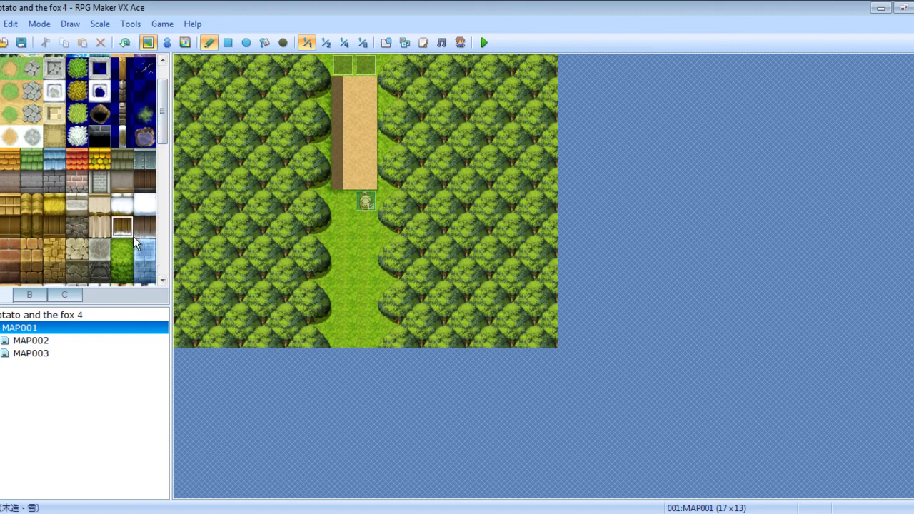
mouse_move(339, 171)
mouse_down()
mouse_move(361, 140)
mouse_move(360, 102)
mouse_up()
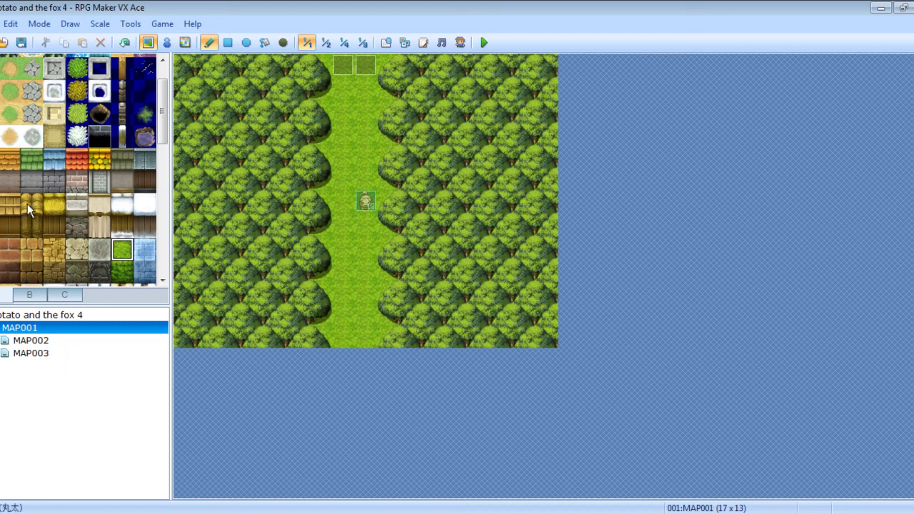
Paint sandy dirt paths on MAP003 from the bottom edge to the left, right and top tent doors.
click(38, 339)
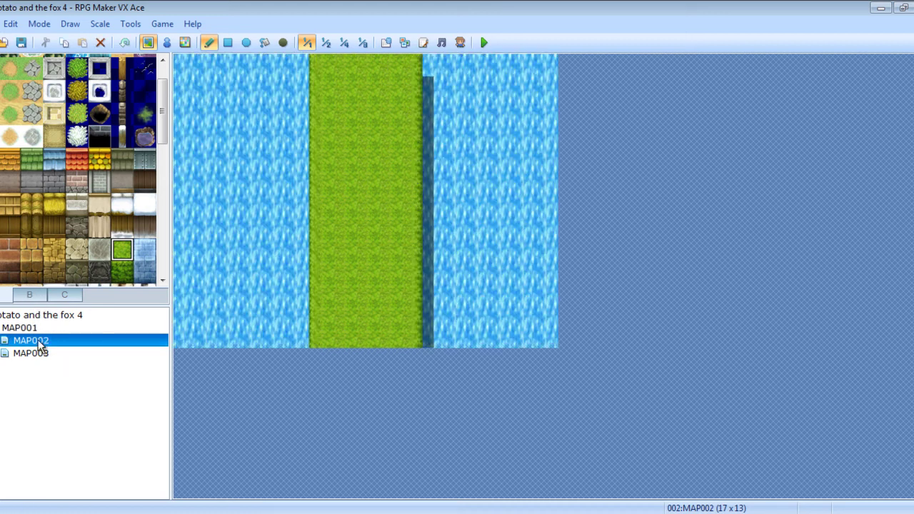
click(36, 354)
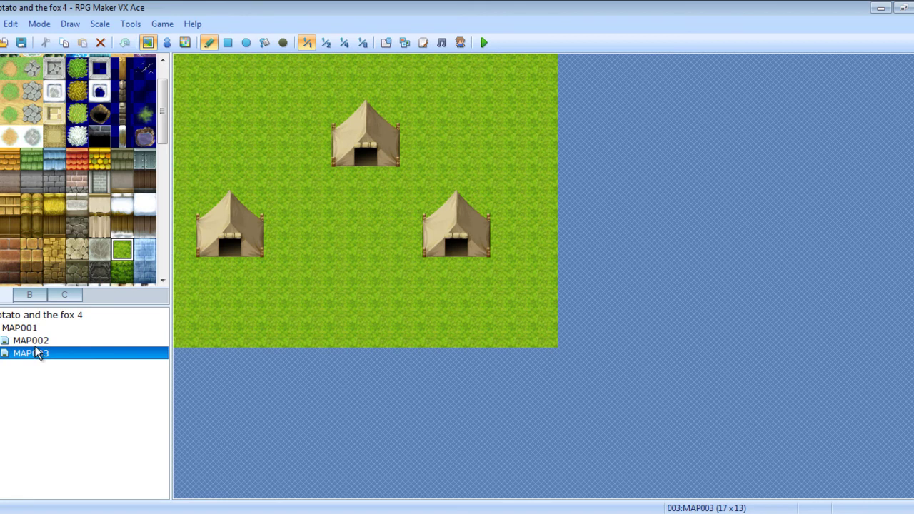
click(3, 102)
mouse_move(365, 337)
mouse_down()
mouse_move(251, 289)
mouse_move(230, 269)
mouse_up()
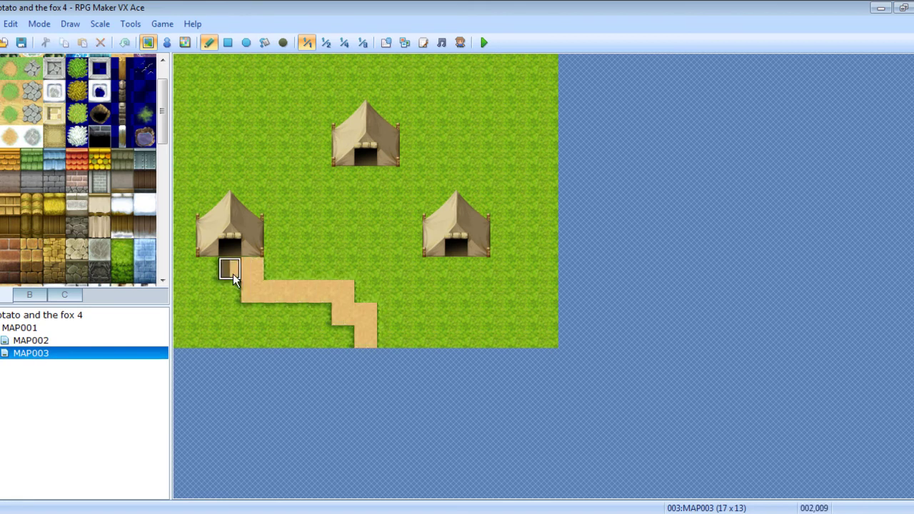
drag(381, 340, 444, 276)
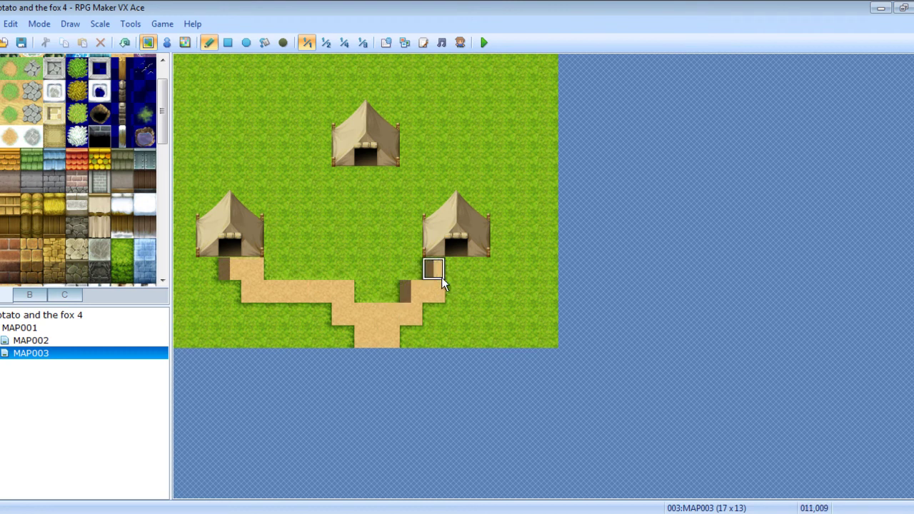
click(361, 314)
drag(360, 314, 361, 179)
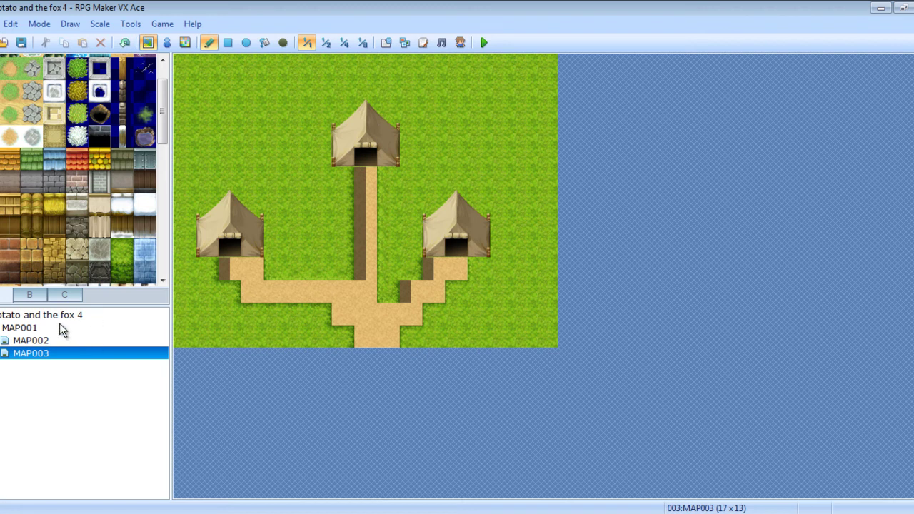
click(22, 328)
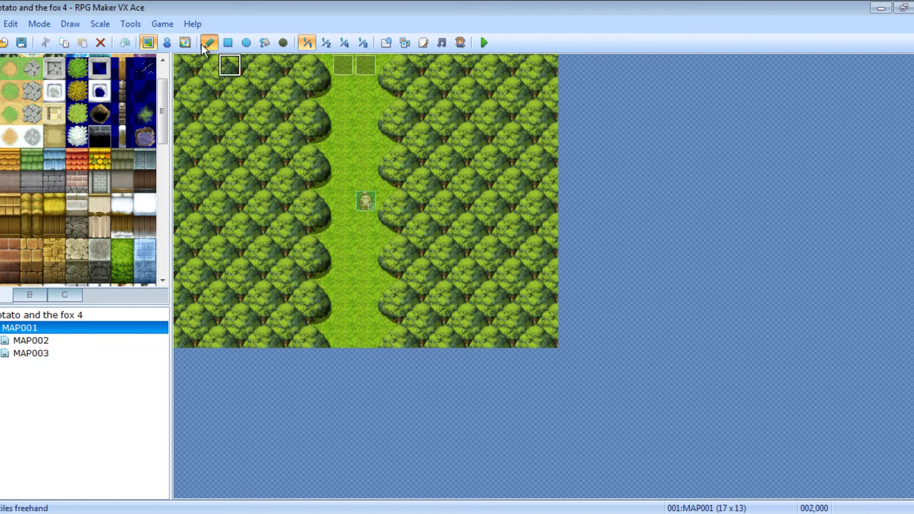
Create a new event on a MAP001 path tile and add a Show Text command.
click(173, 42)
right_click(348, 268)
mouse_move(408, 389)
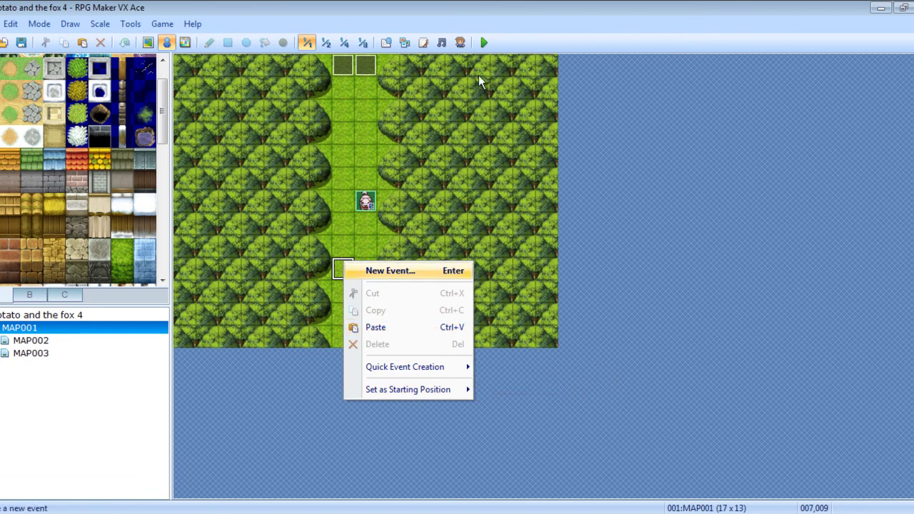
click(415, 269)
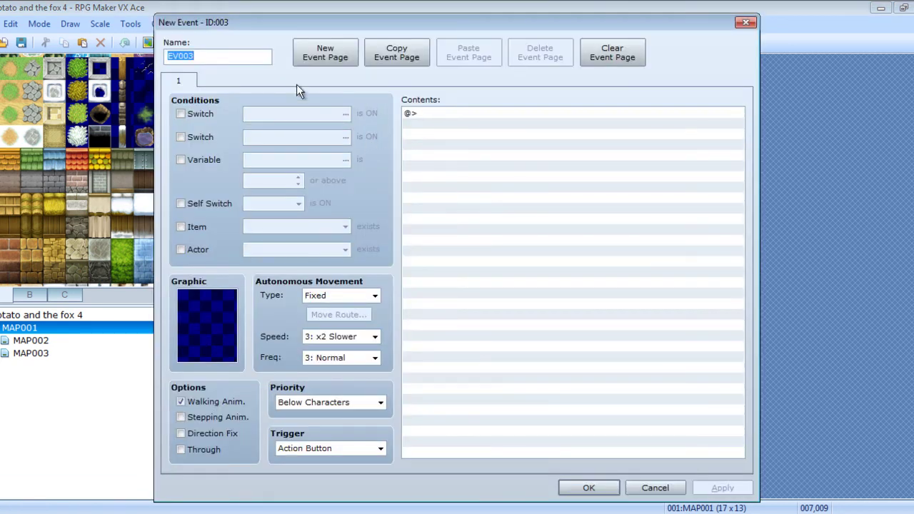
click(417, 114)
right_click(464, 152)
click(485, 159)
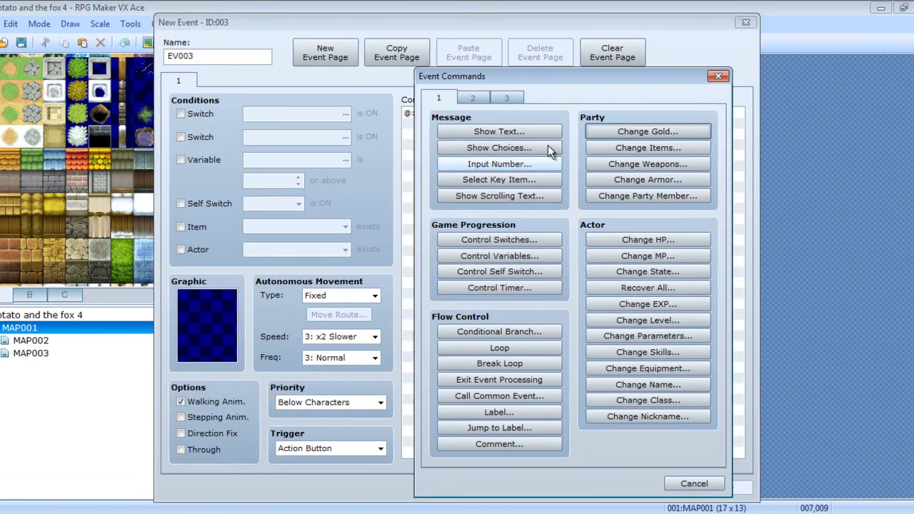
click(506, 131)
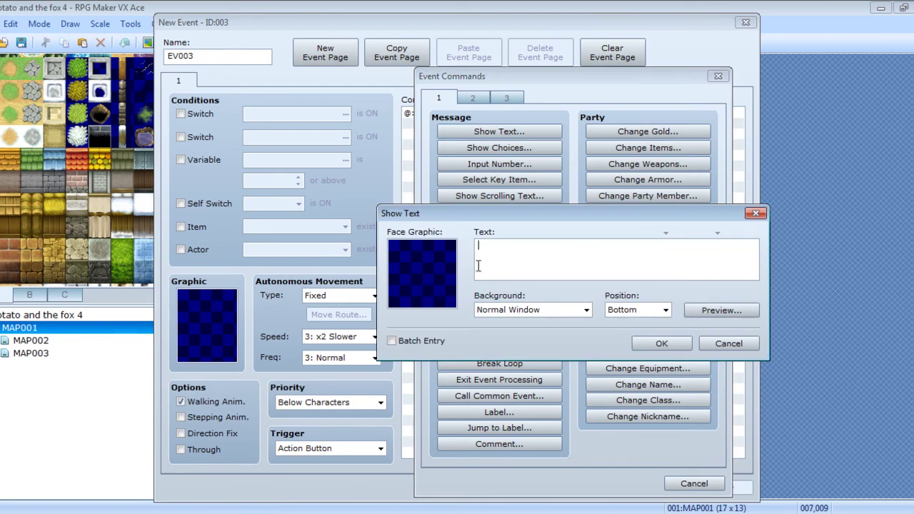
Give the message the hooded face from the Evil face set.
double_click(441, 270)
click(407, 265)
click(403, 247)
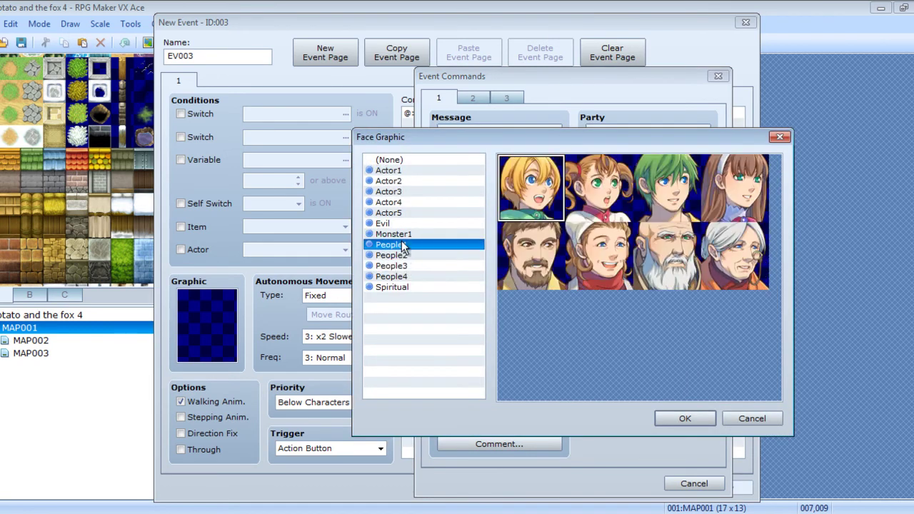
click(396, 224)
click(755, 181)
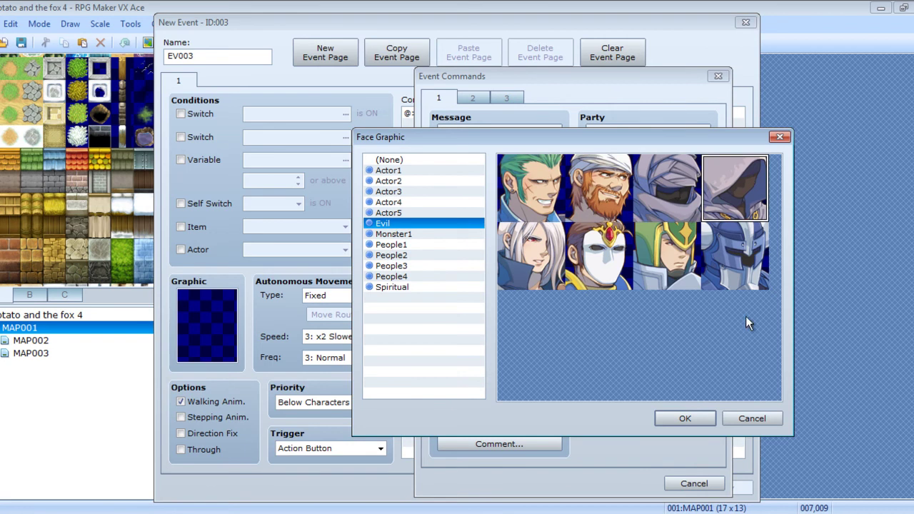
click(686, 419)
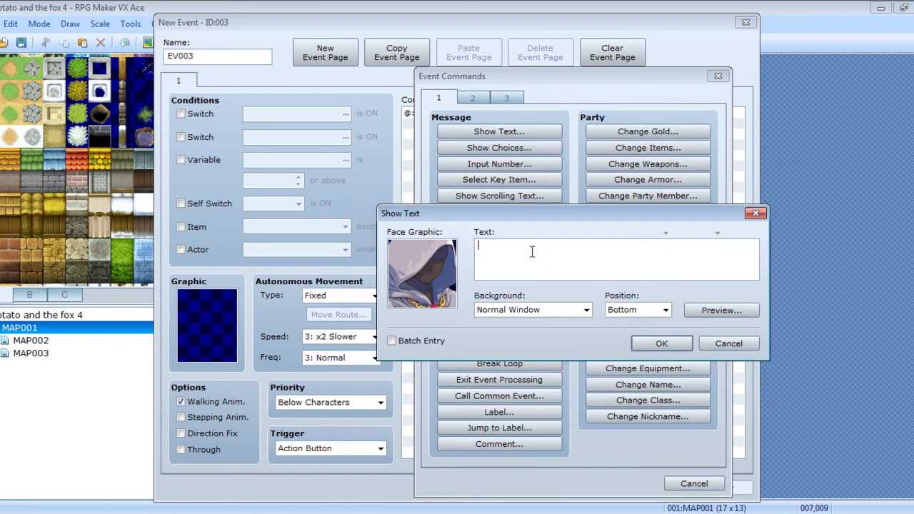
Type the dialogue "BARK BARK! I'm A dog! Uh... I mean POtaTO!".
text(BARK B)
text(ARK)
text( GRR)
key(BackSpace)
key(BackSpace)
key(BackSpace)
key(Return)
text(A)
text(ean)
key(Return)
text(POt)
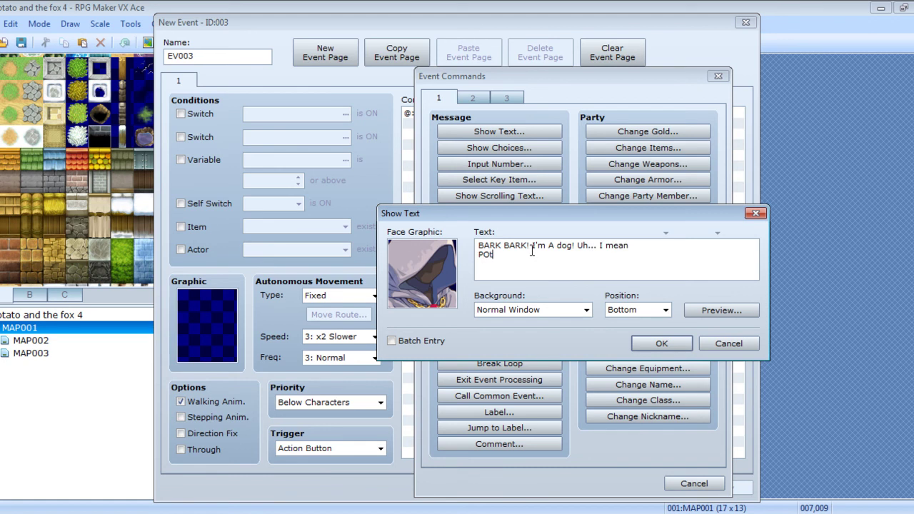
text(aTO)
Finish the BARK BARK message and insert a Set Move Route command for the player.
text(TO)
click(659, 344)
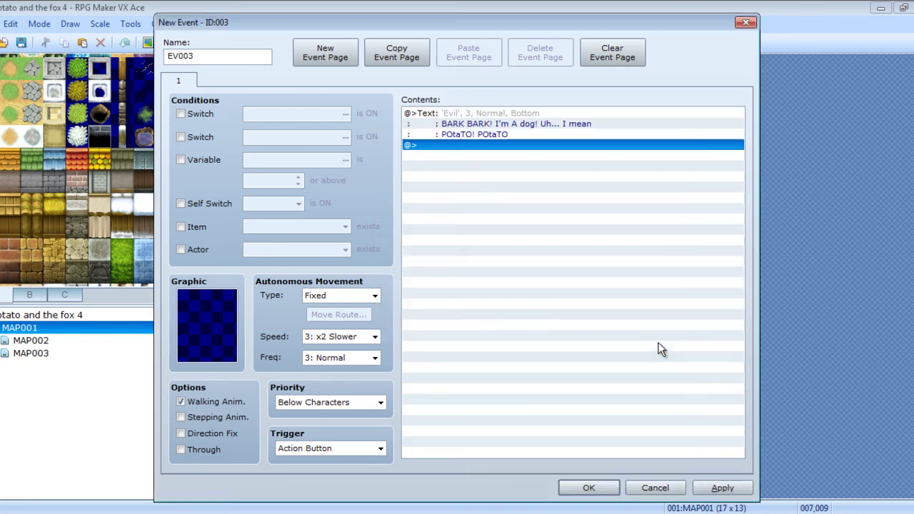
right_click(492, 265)
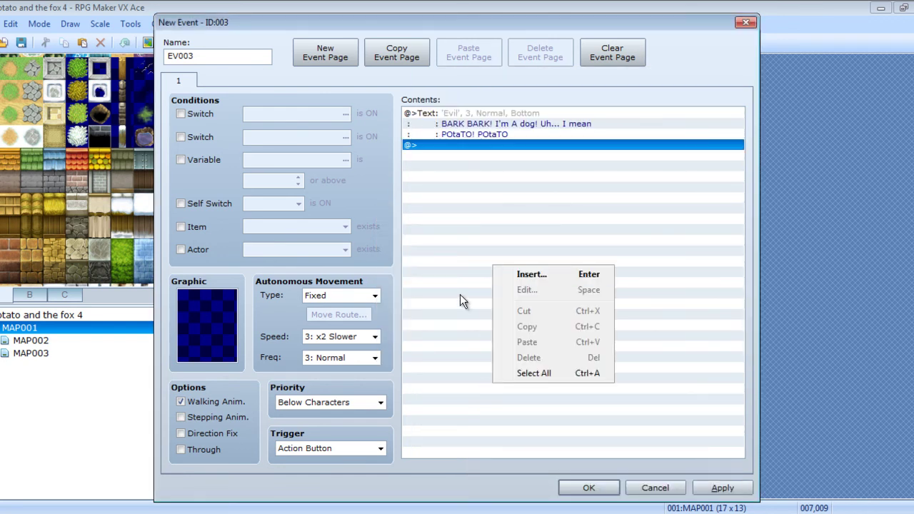
click(534, 277)
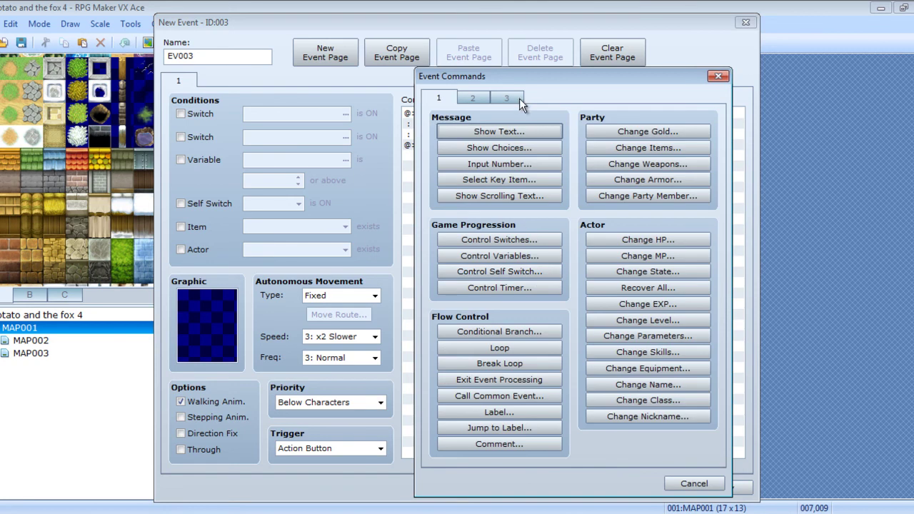
click(477, 97)
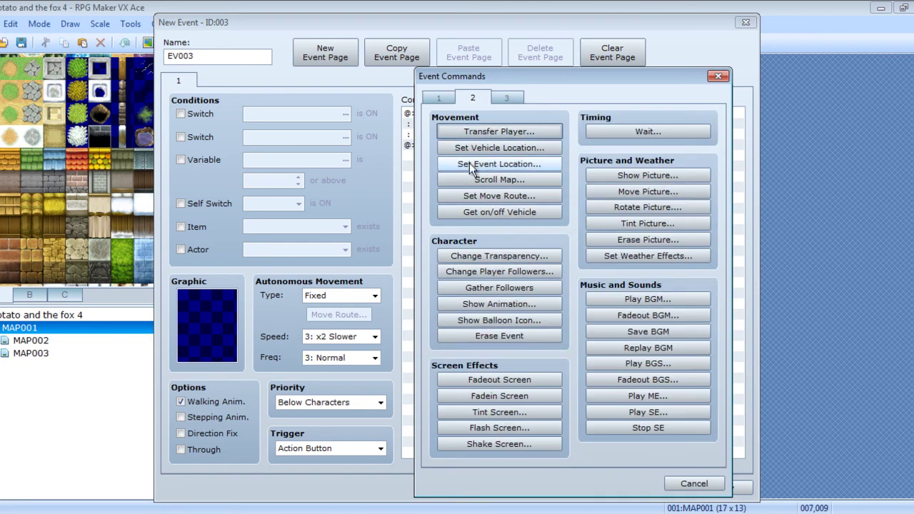
click(515, 197)
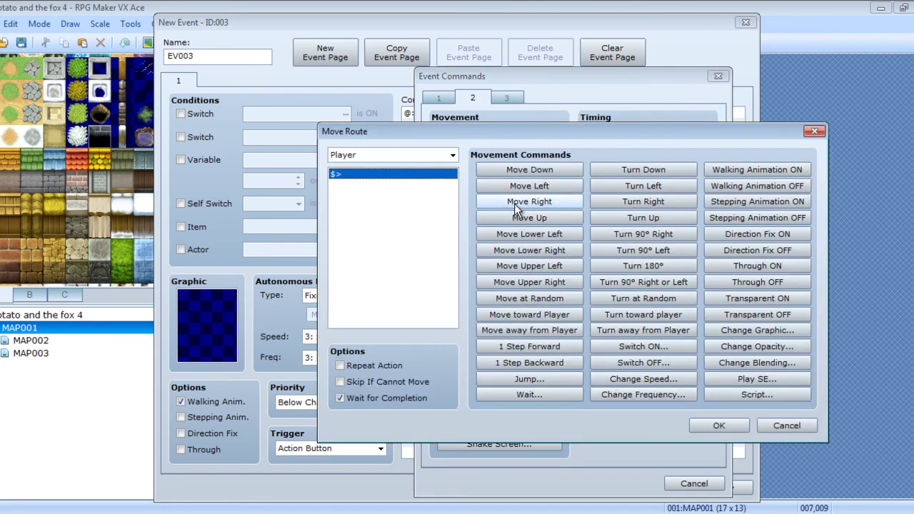
Route the player left, right, up, down, then turn up, waiting for completion.
click(560, 186)
click(554, 202)
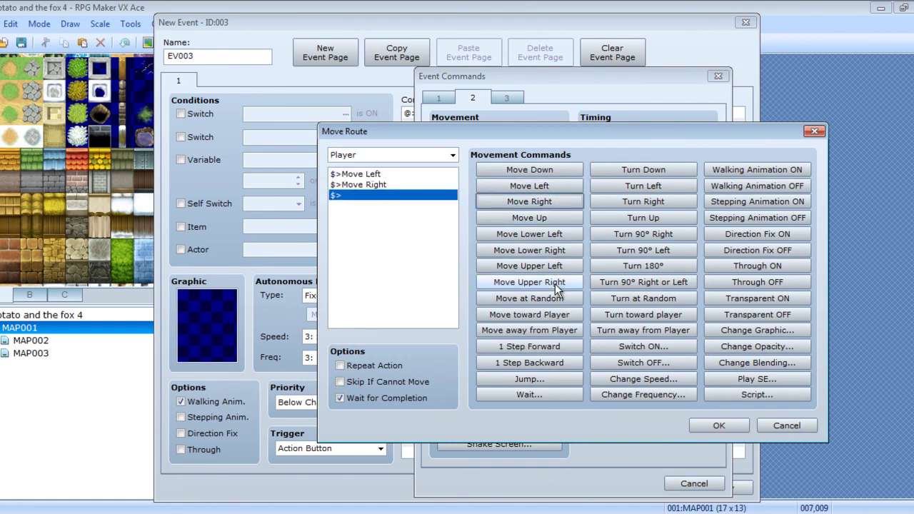
click(551, 218)
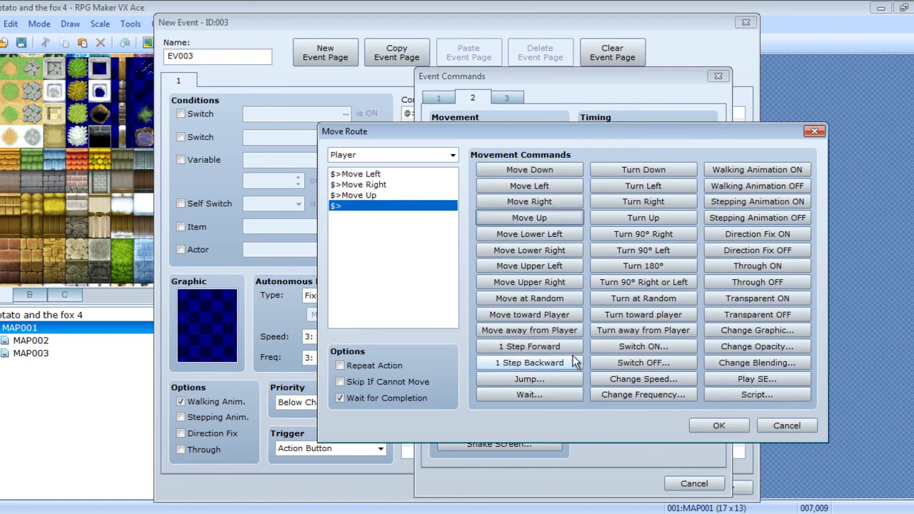
click(536, 168)
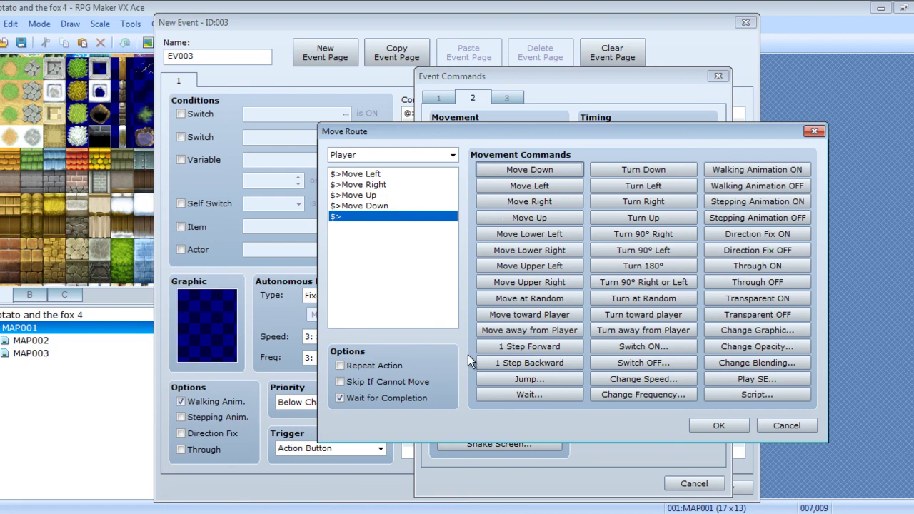
click(638, 220)
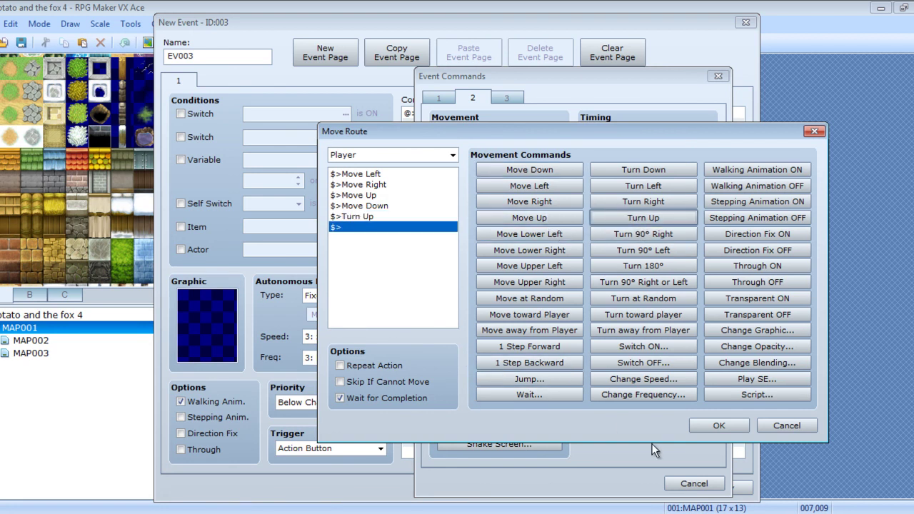
click(719, 426)
right_click(590, 416)
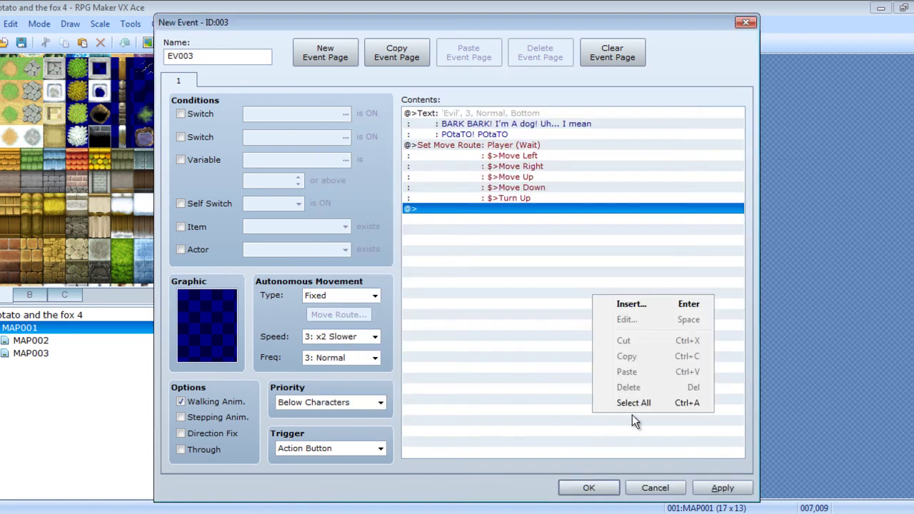
Add another Show Text command with the hooded Evil face.
click(645, 305)
click(437, 97)
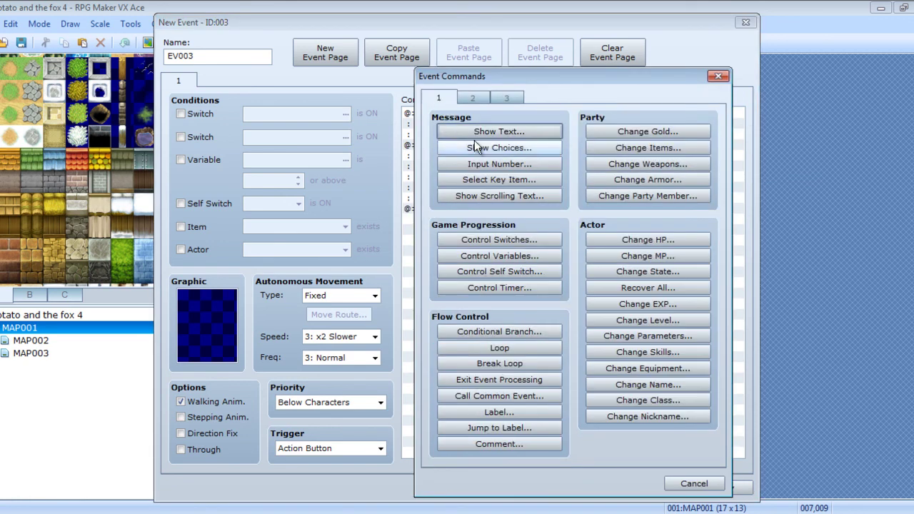
click(445, 132)
double_click(400, 279)
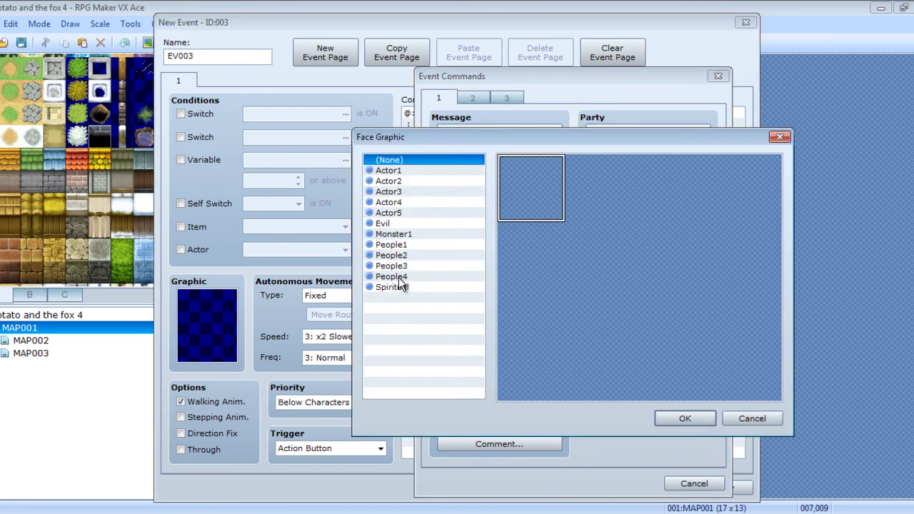
click(397, 223)
double_click(731, 207)
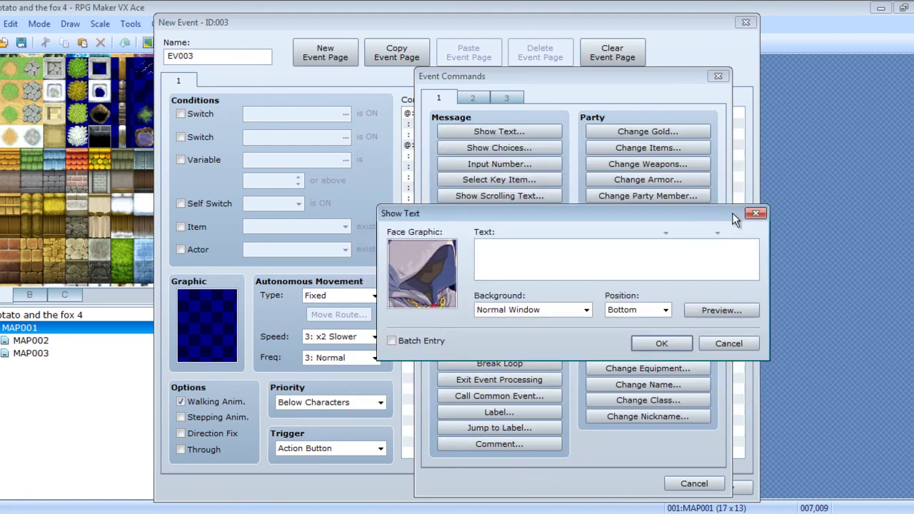
click(589, 276)
Type the two lines about going to see the friend fox, ending "POtaTO!", and save the event.
text(I)
text(houl)
text( m)
text(freind)
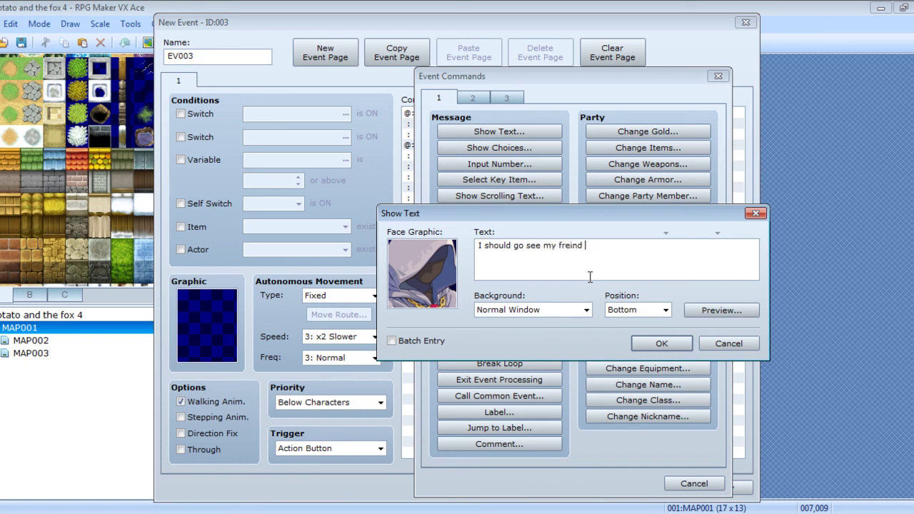
text( g)
text(OT)
key(BackSpace)
key(BackSpace)
key(BackSpace)
text(mean.)
key(BackSpace)
text(Ota)
text(TO PO)
text(taT)
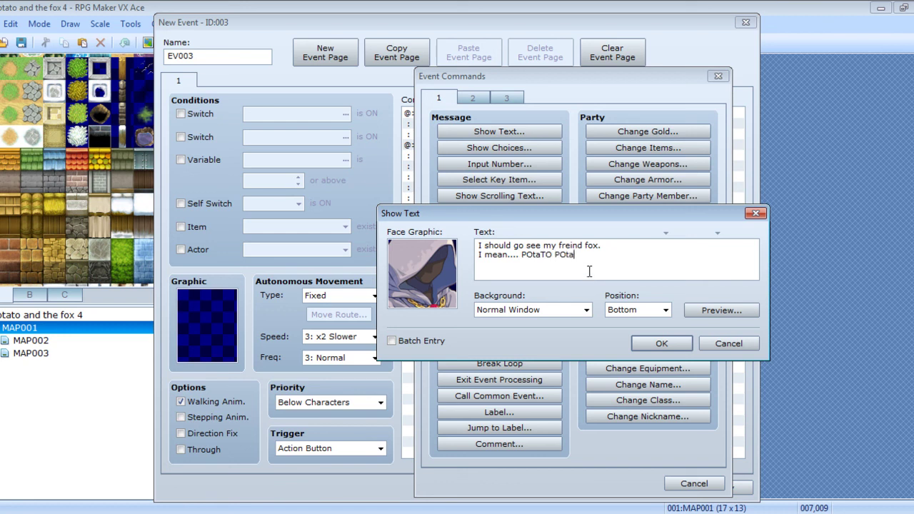
text(O!)
click(660, 343)
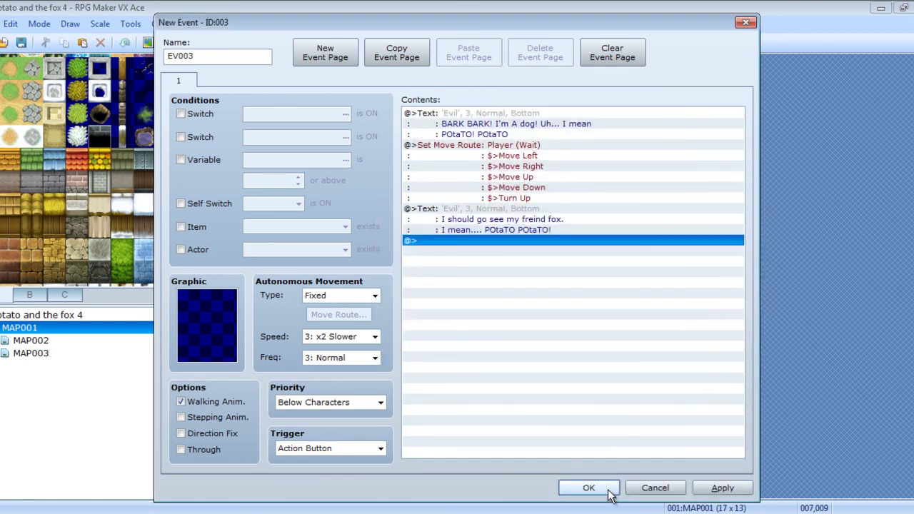
click(608, 489)
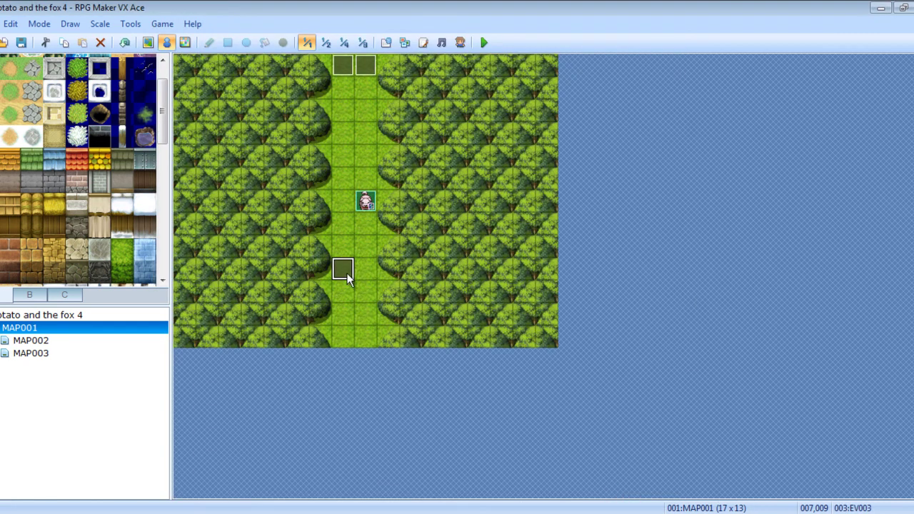
Add Control Self Switch A = ON and a second page conditioned on self switch A.
right_click(346, 273)
click(369, 281)
right_click(554, 299)
key(Escape)
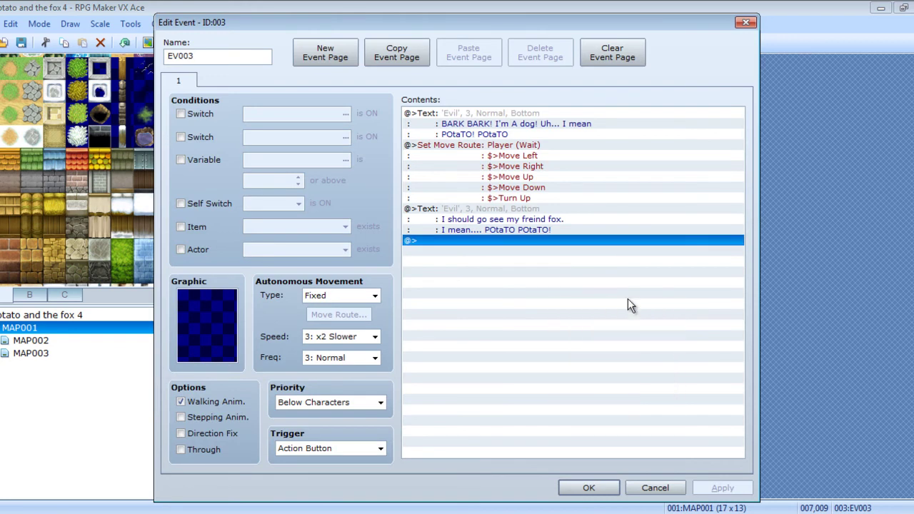
right_click(579, 326)
click(597, 337)
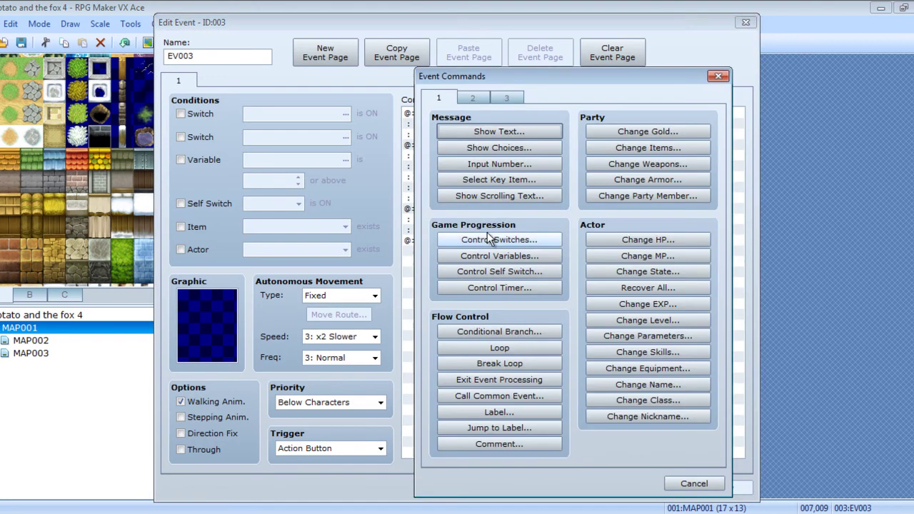
click(515, 272)
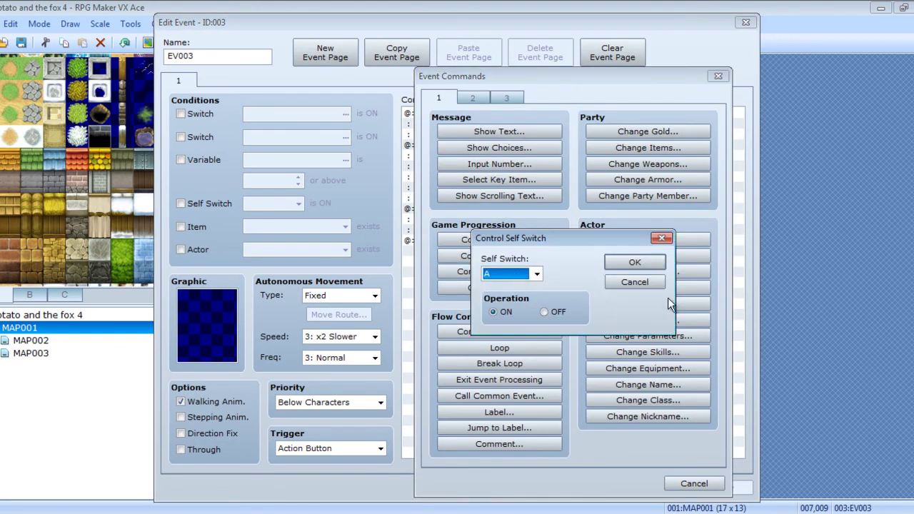
click(646, 262)
click(325, 53)
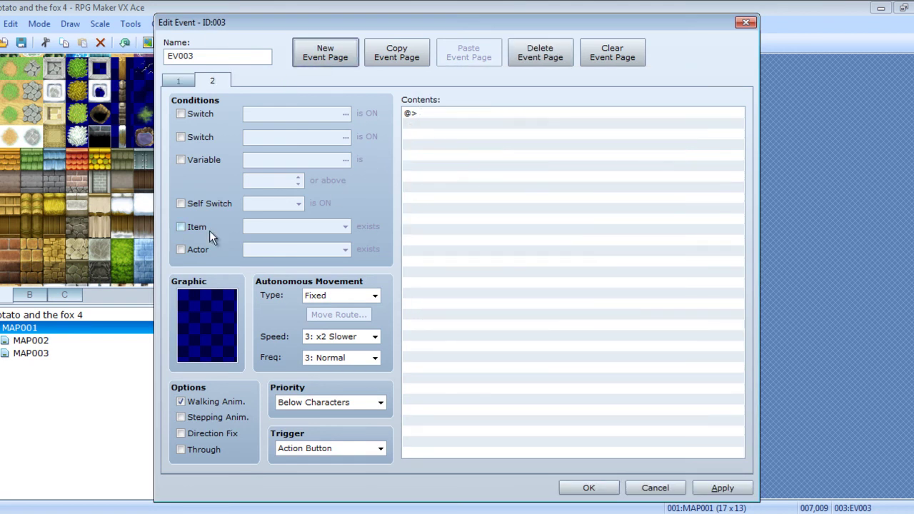
click(199, 204)
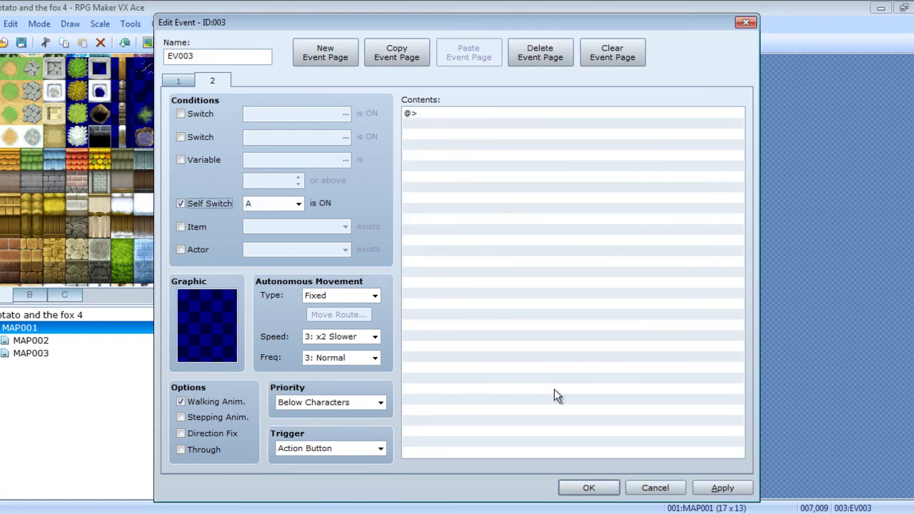
click(589, 488)
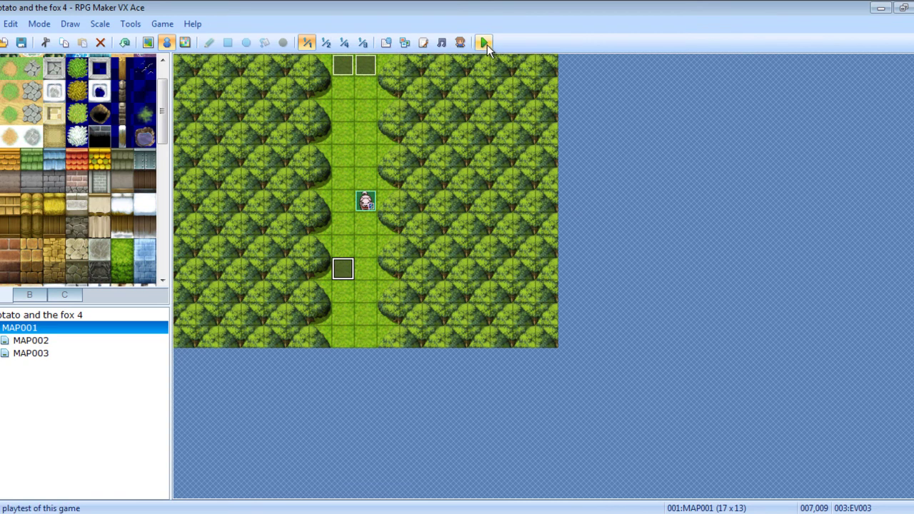
Set the event's first page trigger to Autorun.
right_click(347, 263)
key(Return)
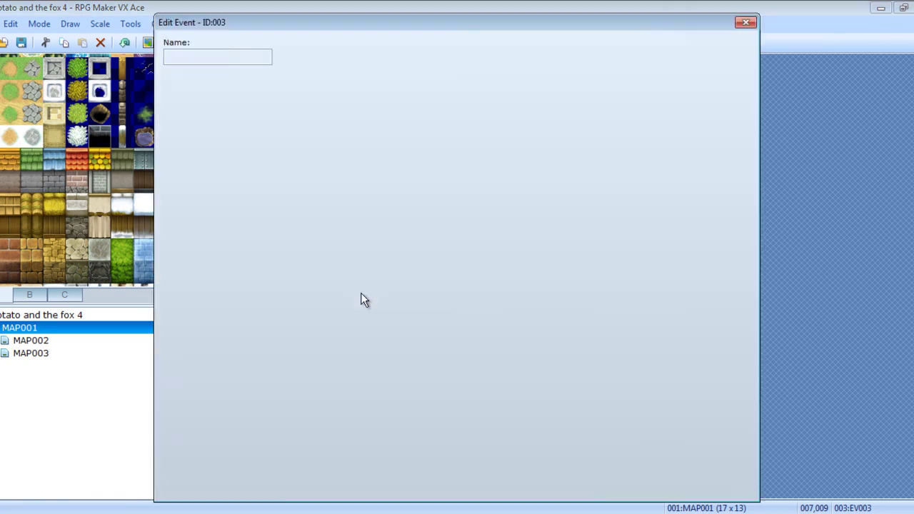
click(358, 449)
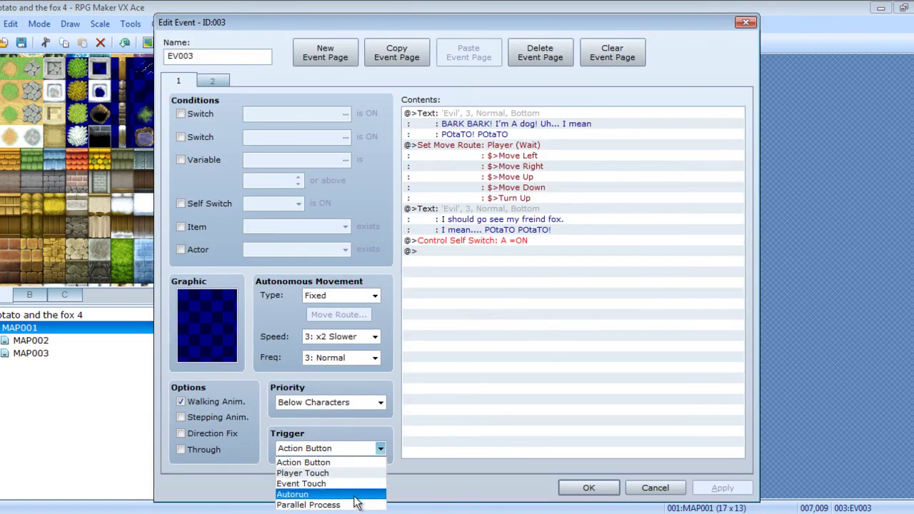
click(357, 504)
click(588, 487)
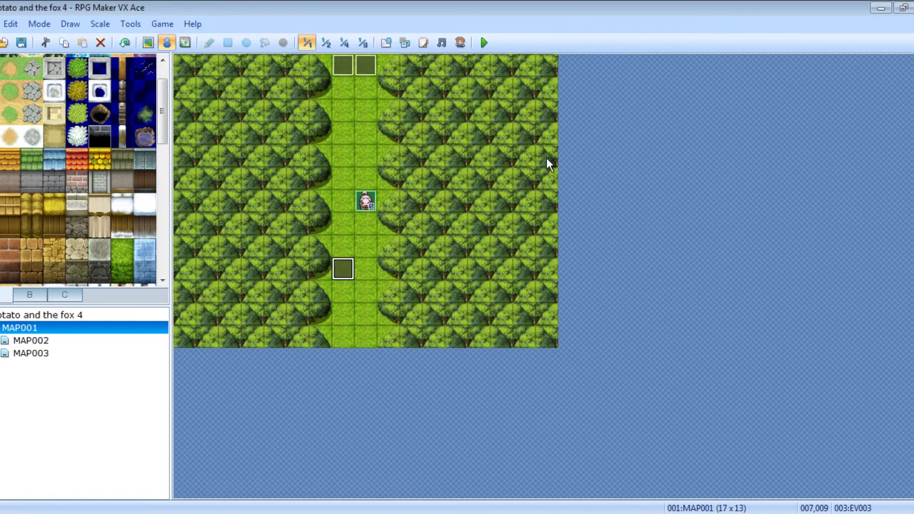
click(483, 43)
Save the project, start a new game and advance through both cutscene messages.
click(412, 301)
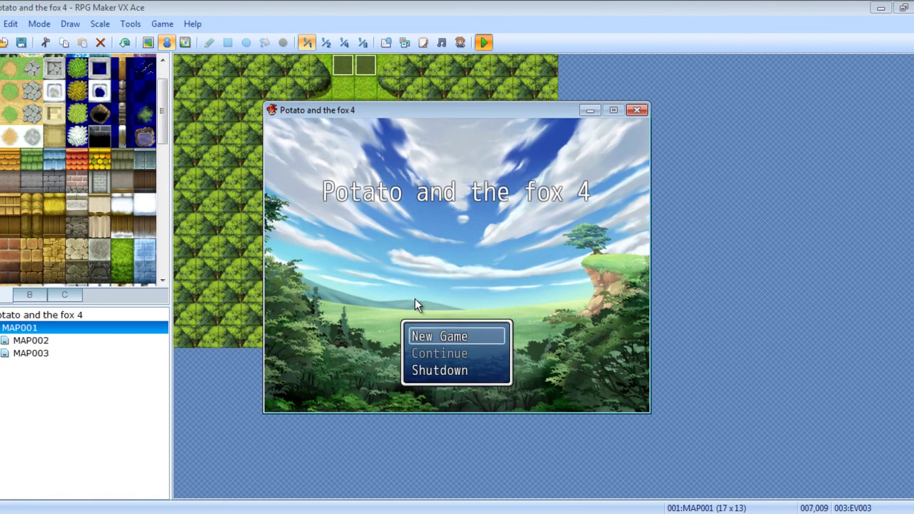
key(Return)
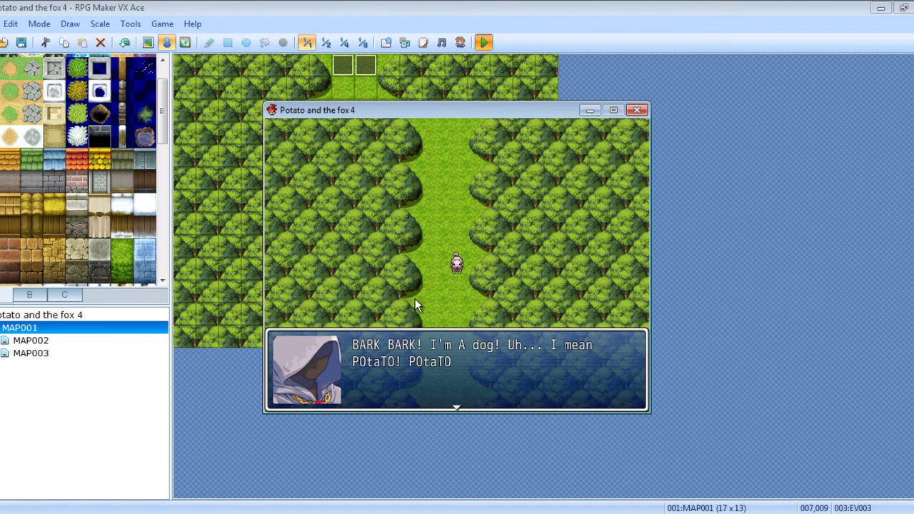
key(Return)
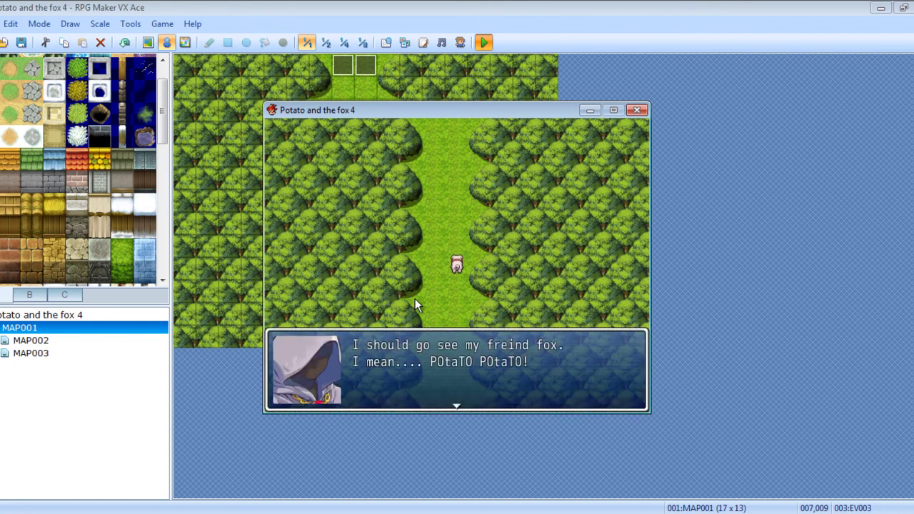
key(Return)
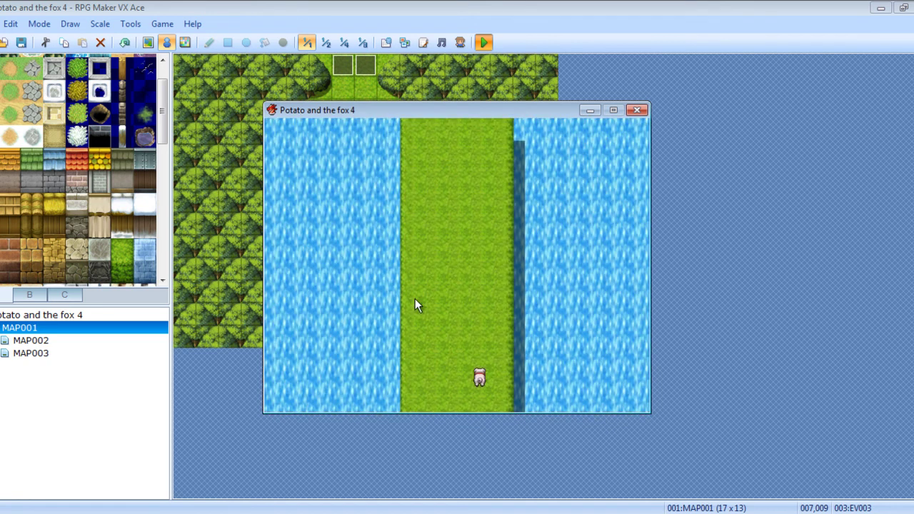
Walk the player north through the transfer onto MAP002, then close the playtest.
key(Up)
key(Left)
key(Down)
key(Right)
key(Up)
key(Down)
key(Up)
key(Up)
key(Down)
click(637, 110)
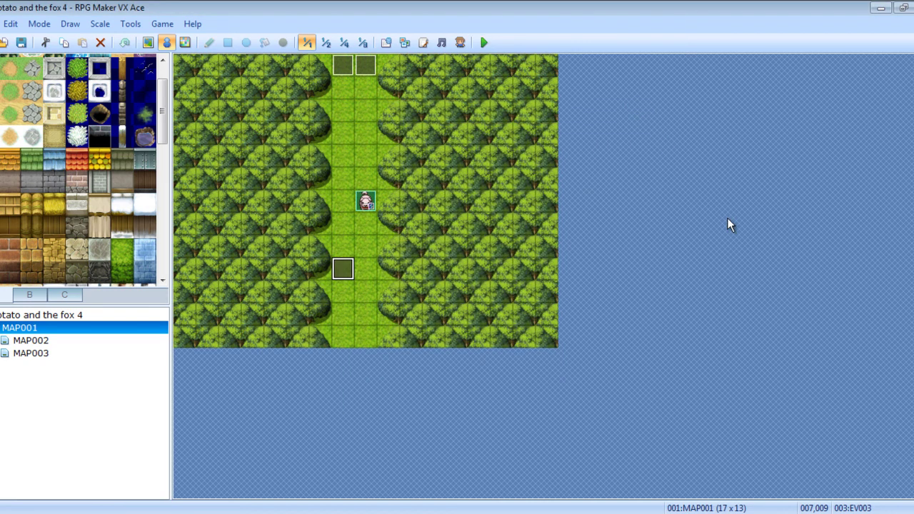